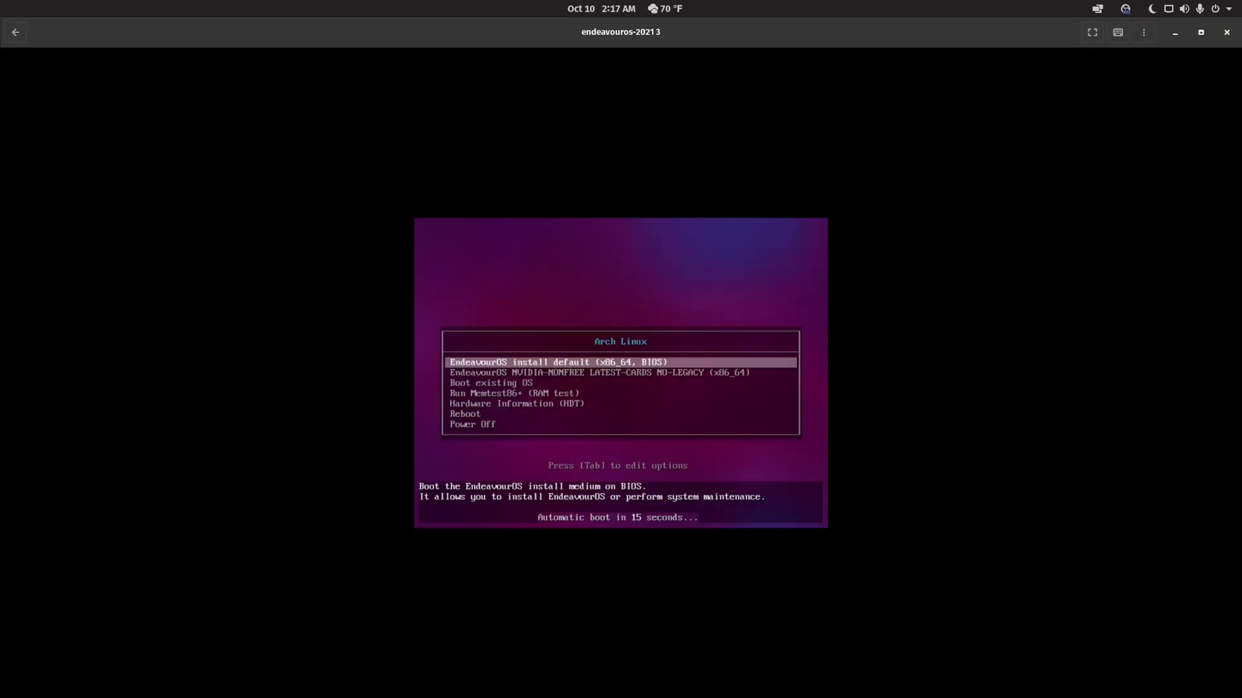
# - Boot the virtual machine with the default EndeavourOS install entry (x86_64, BIOS) and show it full screen
pyautogui.click(621, 372)
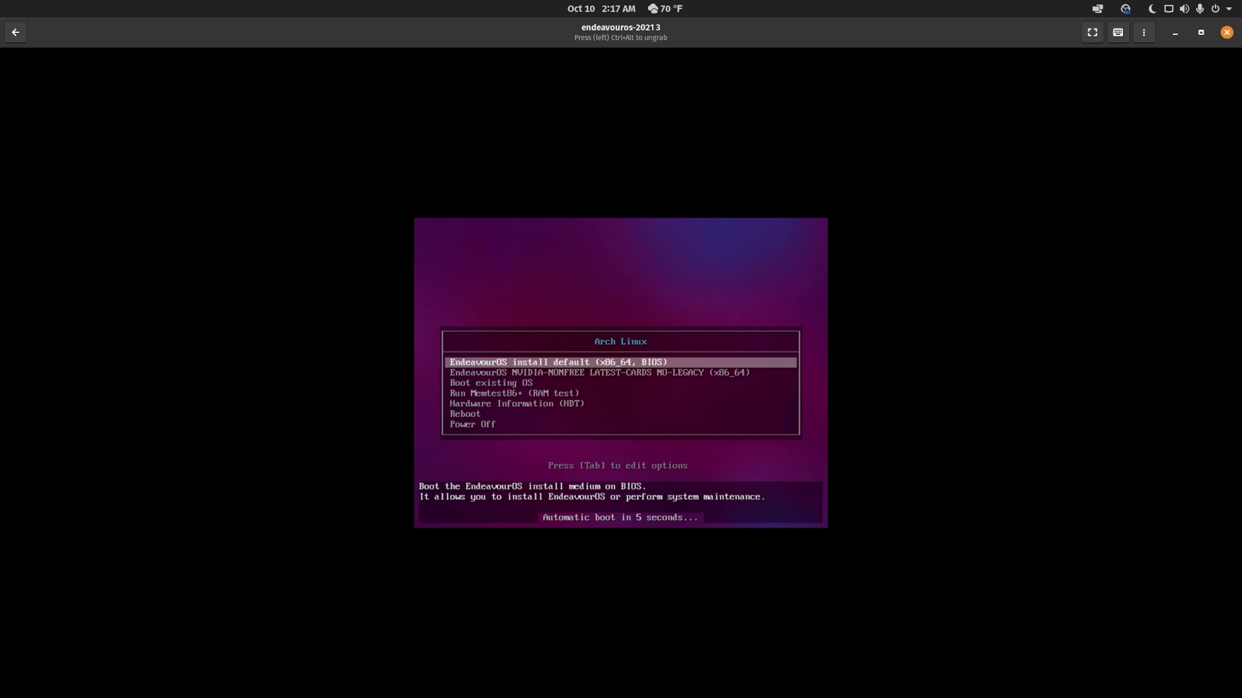
pyautogui.press('Return')
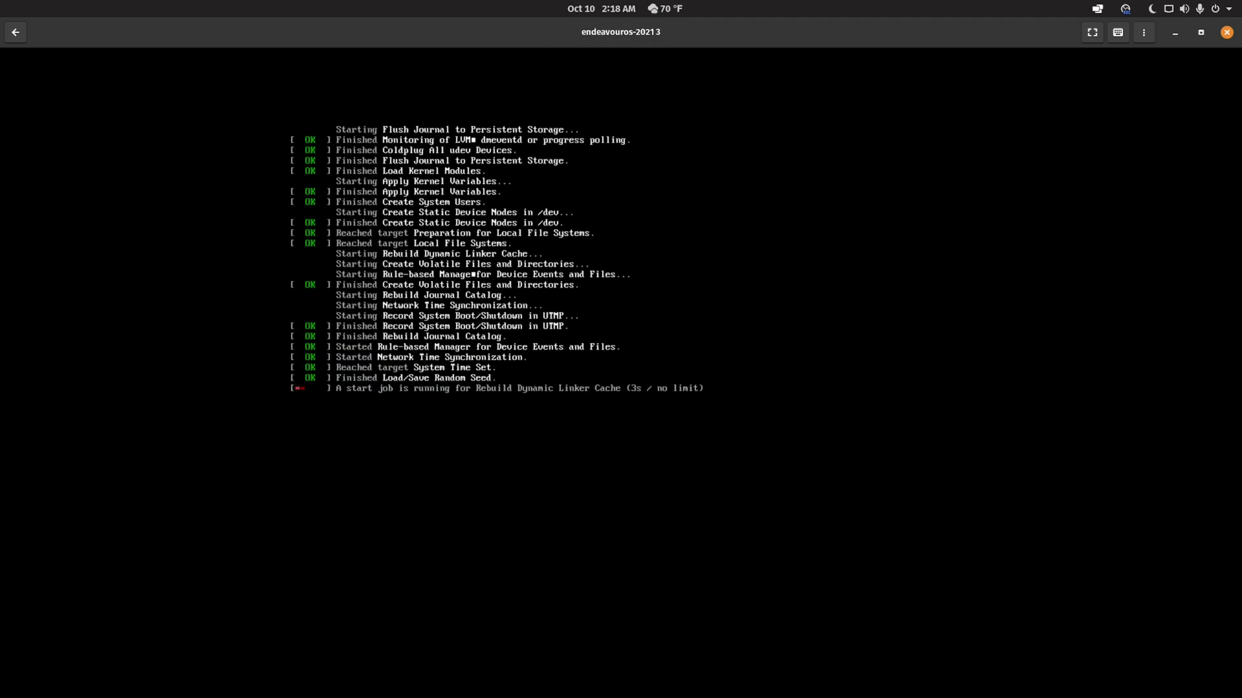
pyautogui.click(1091, 32)
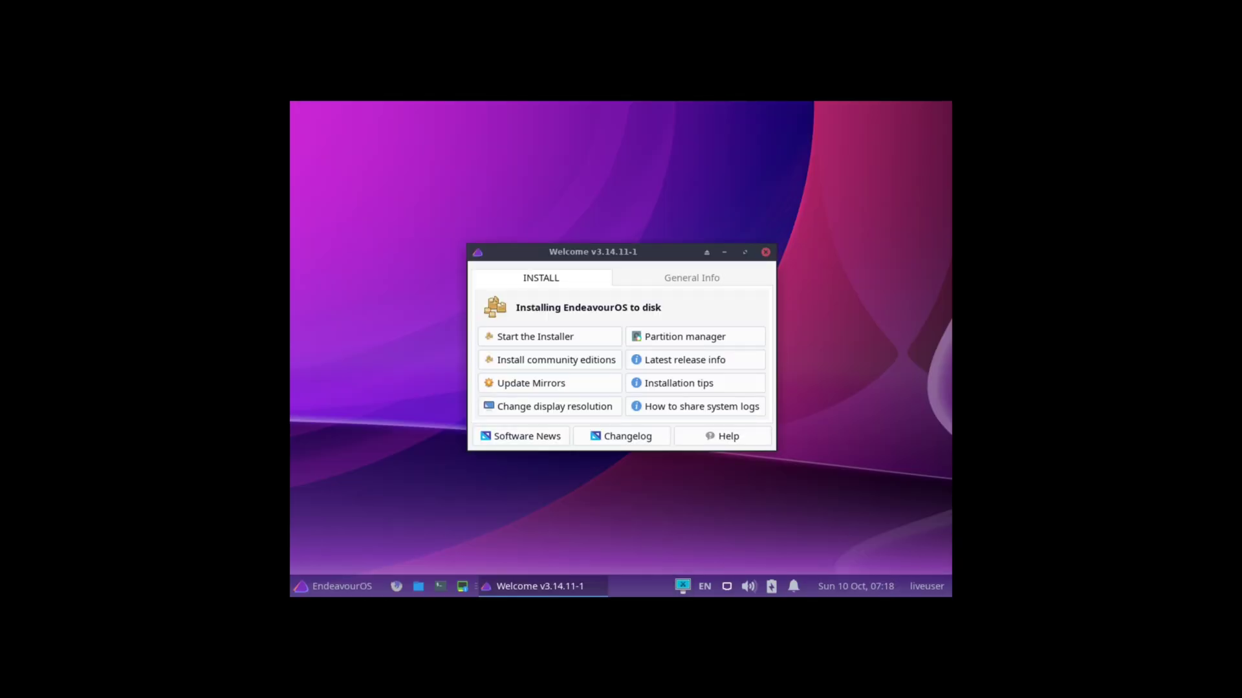
# - Start the online installation in American English and accept erasing the disk with Swap (with Hibernate) and ext4
pyautogui.click(549, 337)
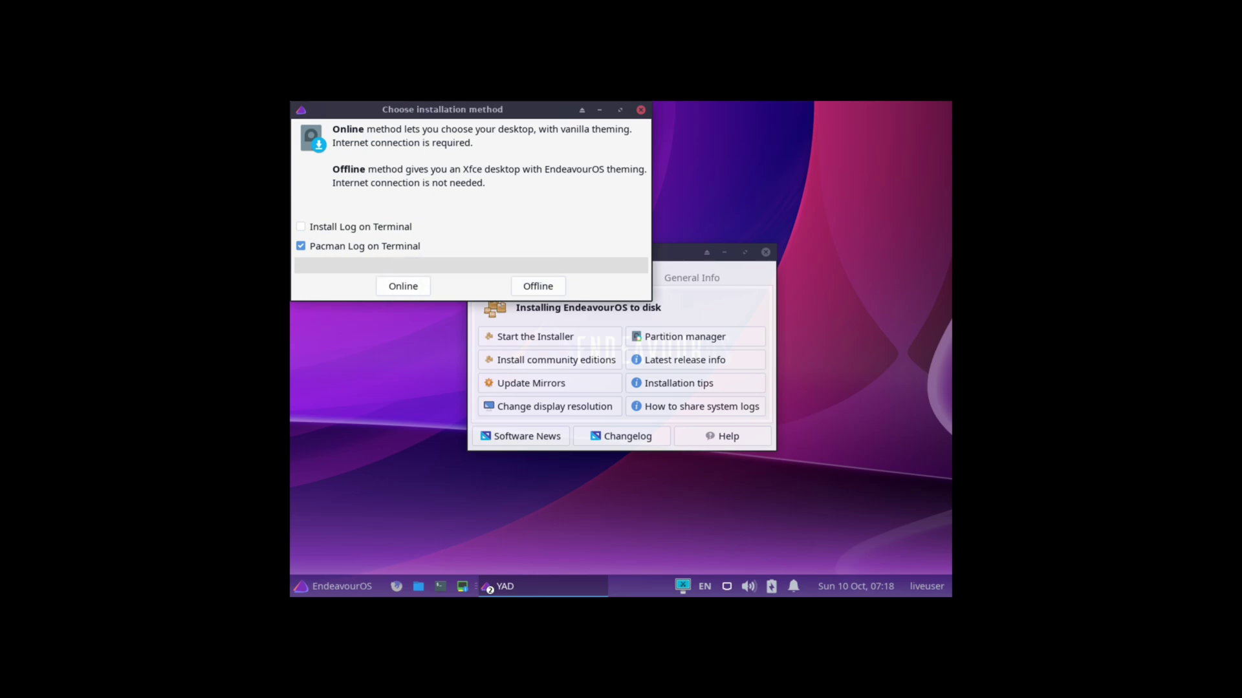
pyautogui.click(403, 286)
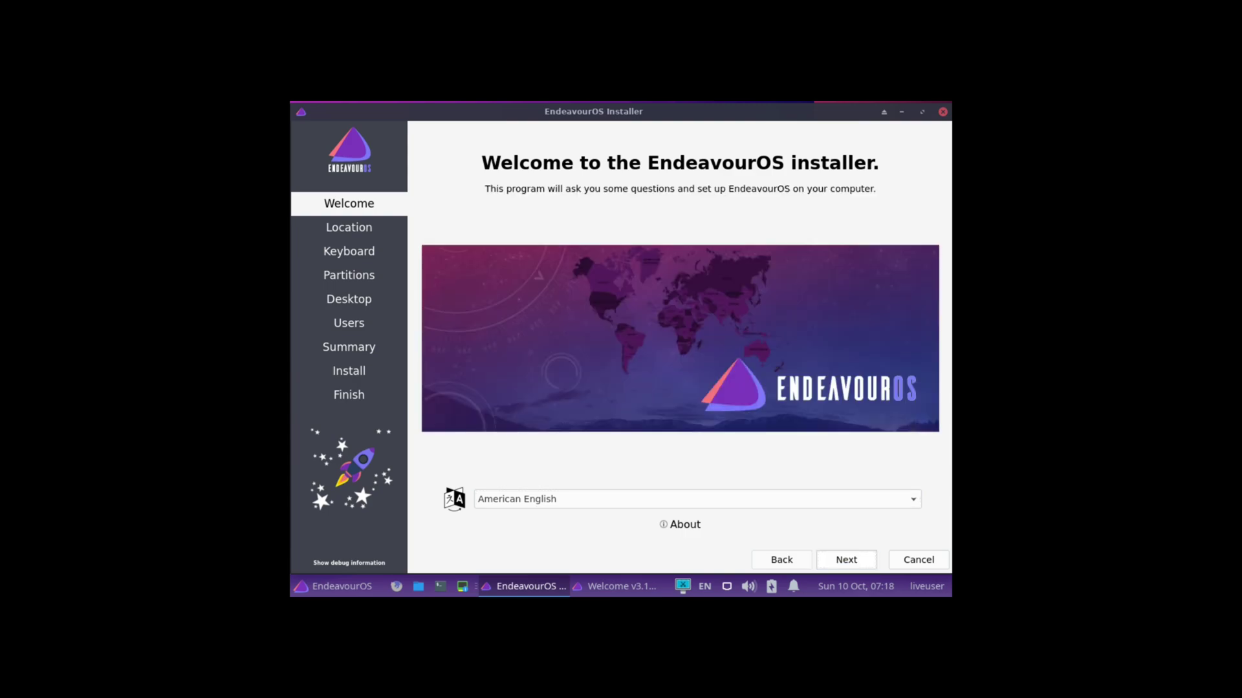
pyautogui.press('Return')
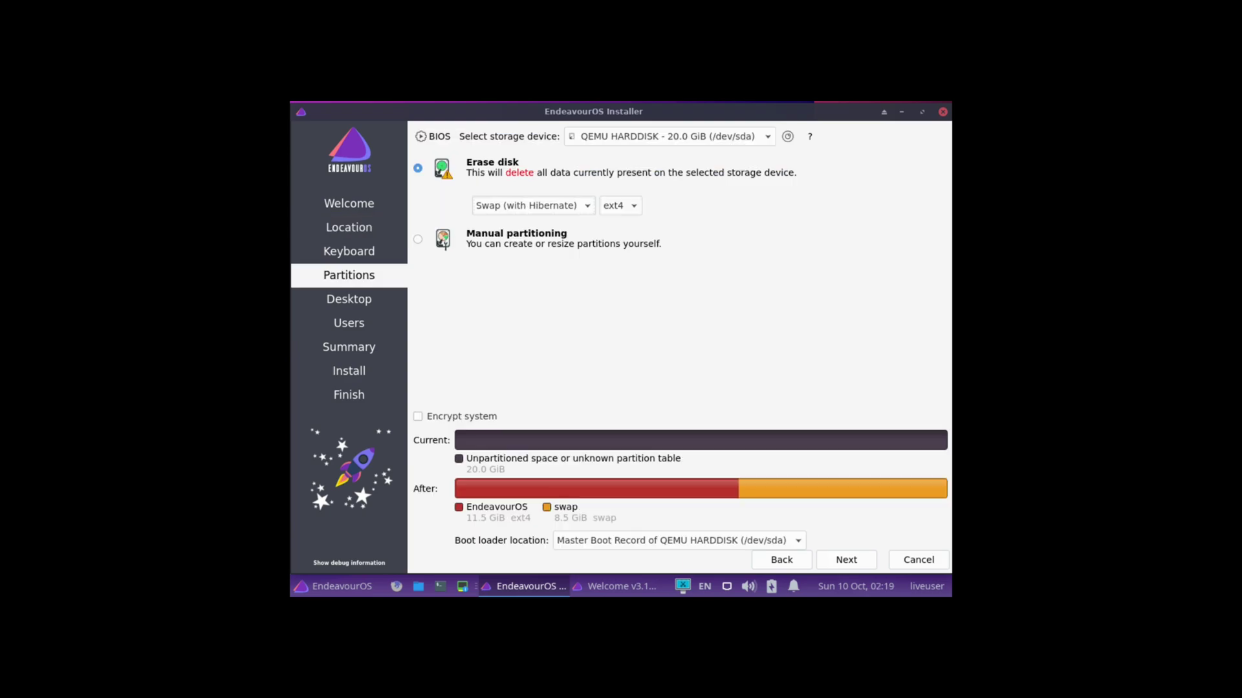
pyautogui.press('Return')
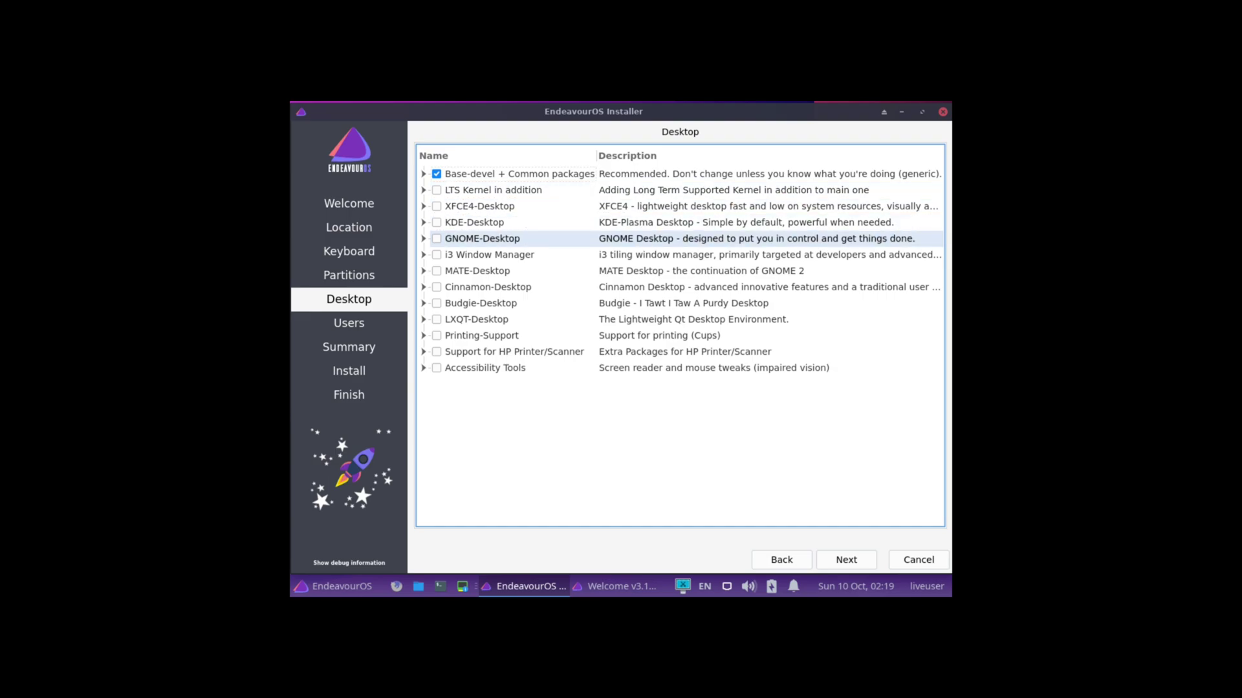
# - Select GNOME-Desktop for installation and review the packages it includes
pyautogui.click(436, 239)
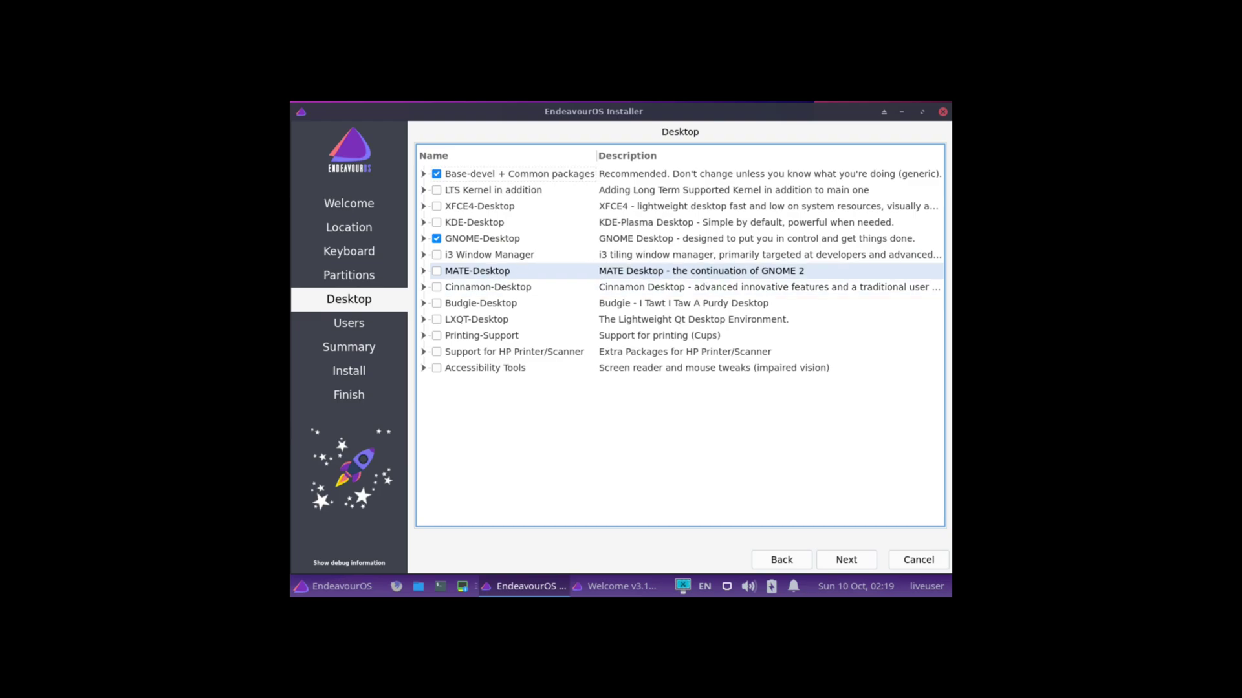
pyautogui.click(423, 239)
pyautogui.scroll(-7, 492, 287)
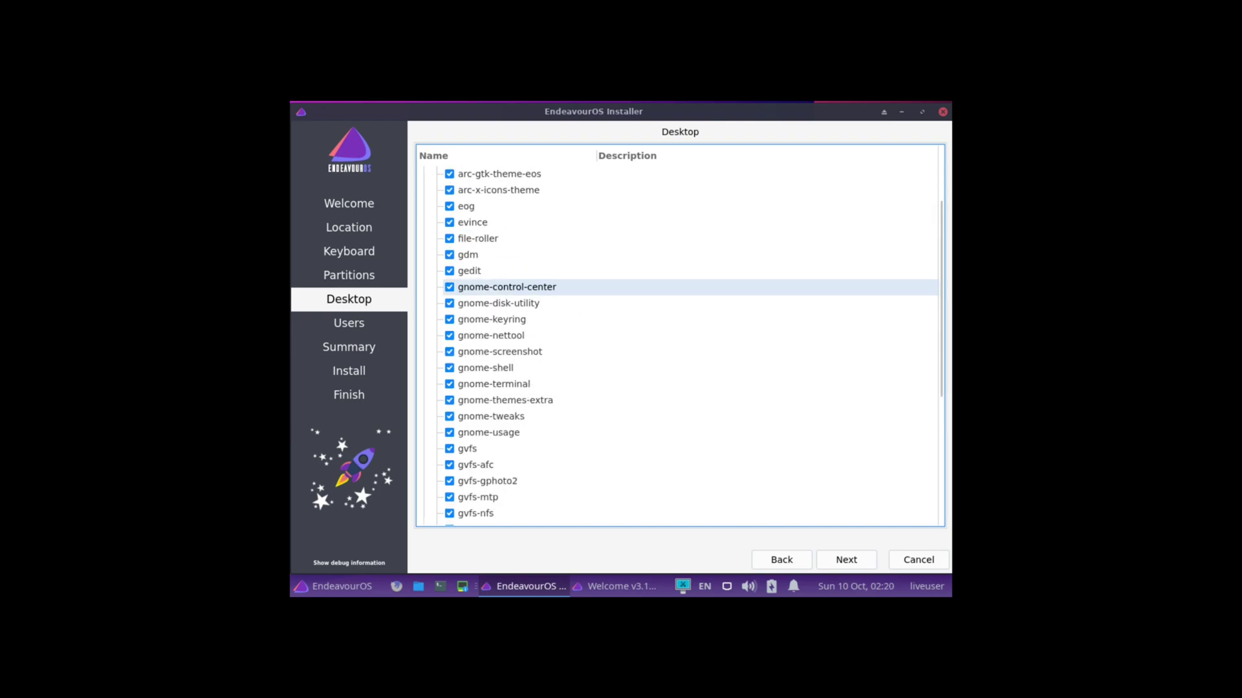
pyautogui.scroll(4, 491, 287)
pyautogui.scroll(3, 492, 287)
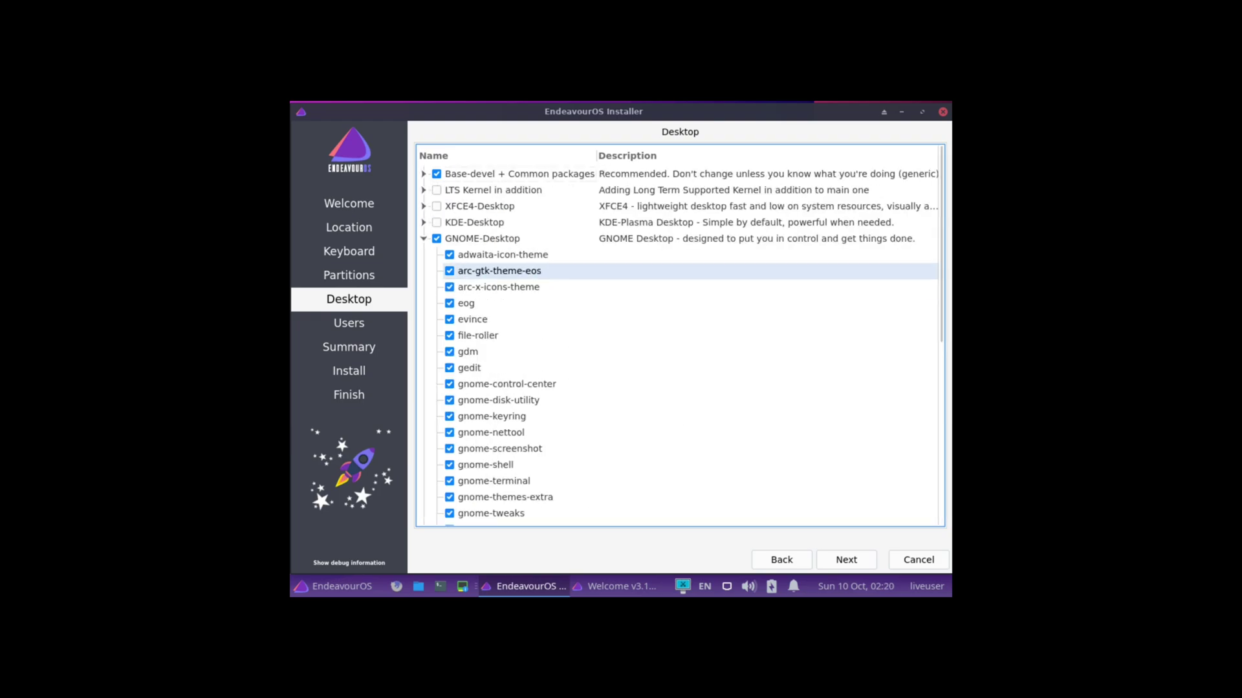
pyautogui.click(423, 238)
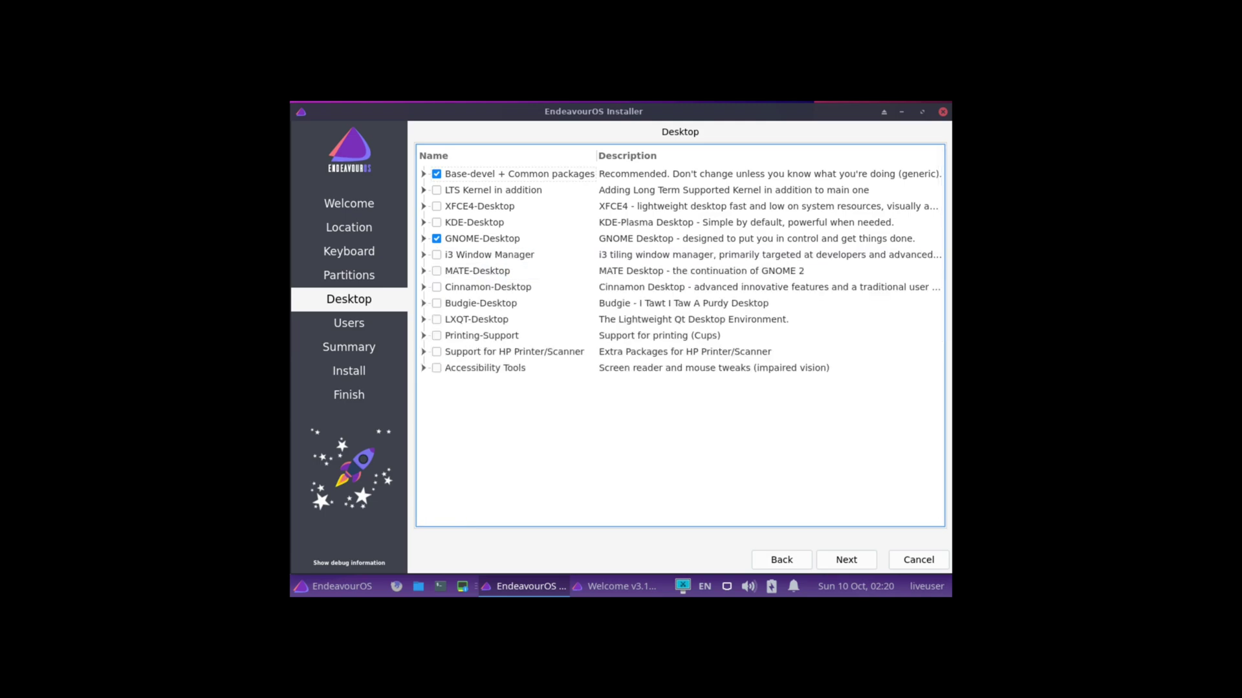
# - Examine the package groups under Base-devel + Common packages and compare them with the GNOME-Desktop packages
pyautogui.click(424, 174)
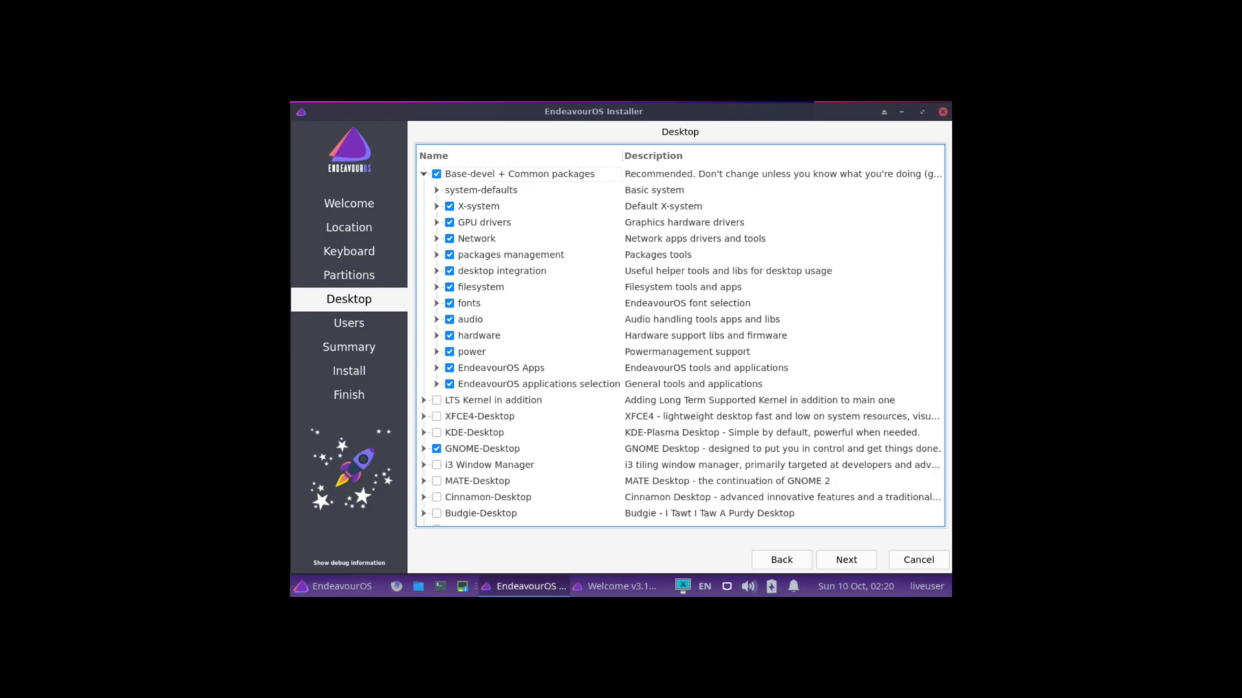
pyautogui.click(424, 174)
pyautogui.click(423, 238)
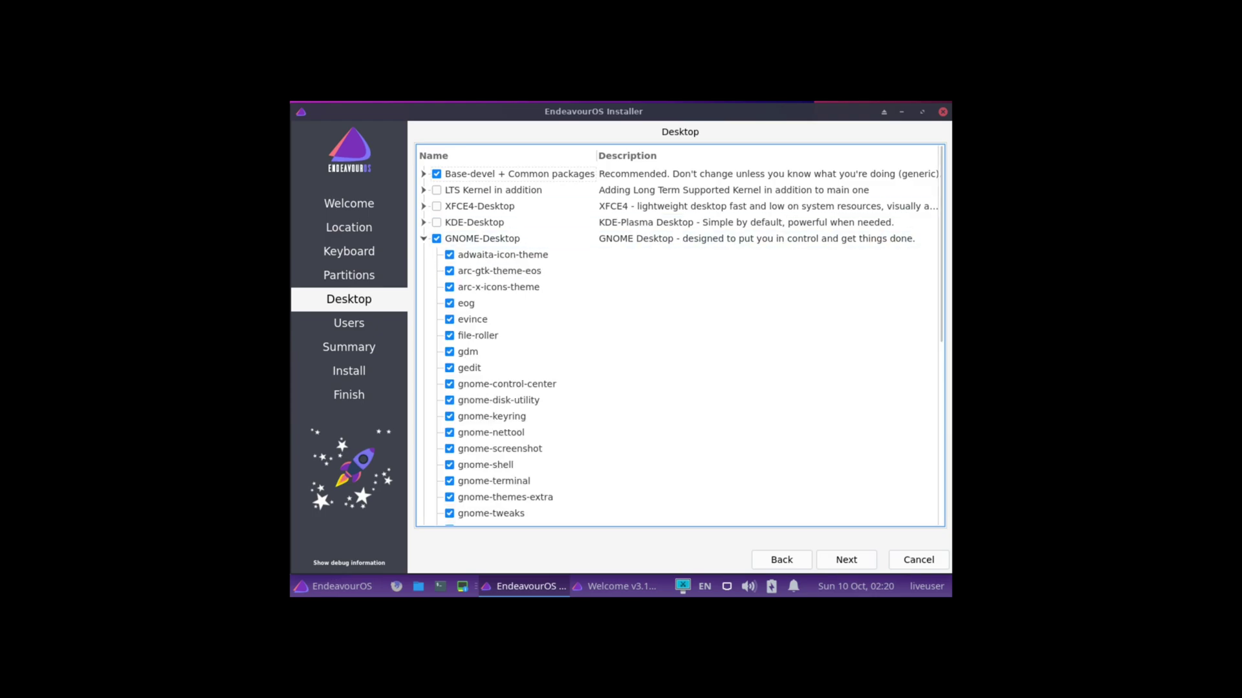
pyautogui.click(424, 238)
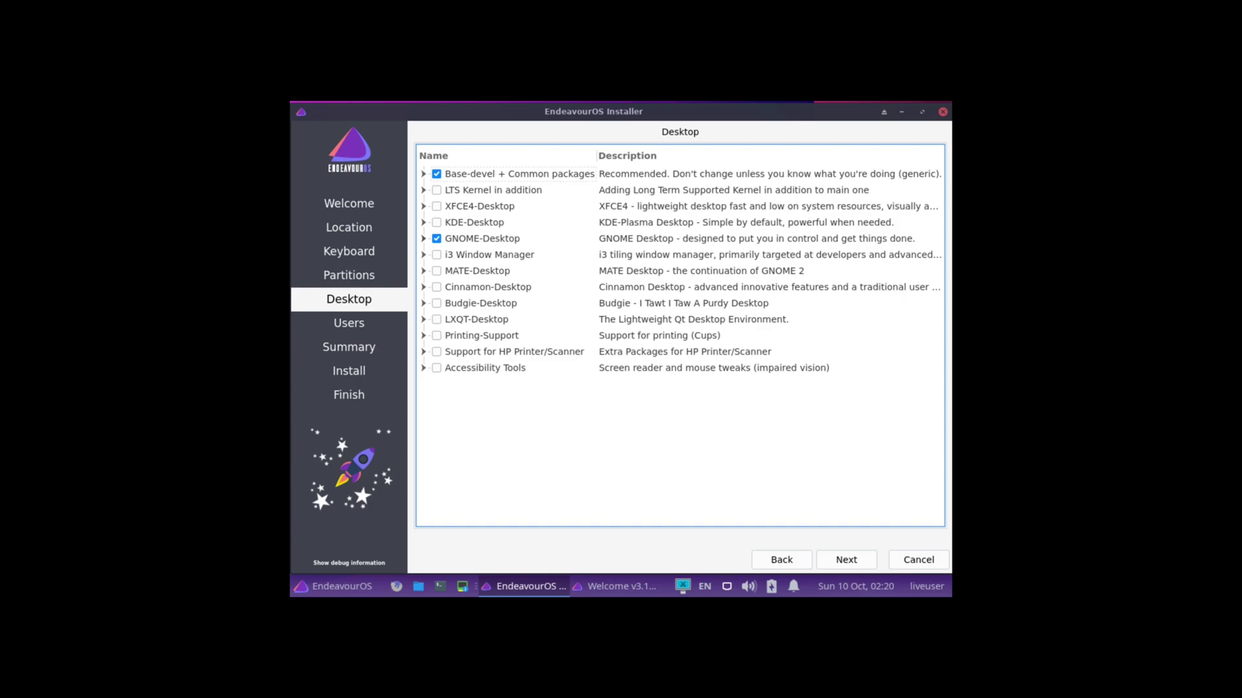
pyautogui.click(424, 174)
pyautogui.scroll(-1, 679, 287)
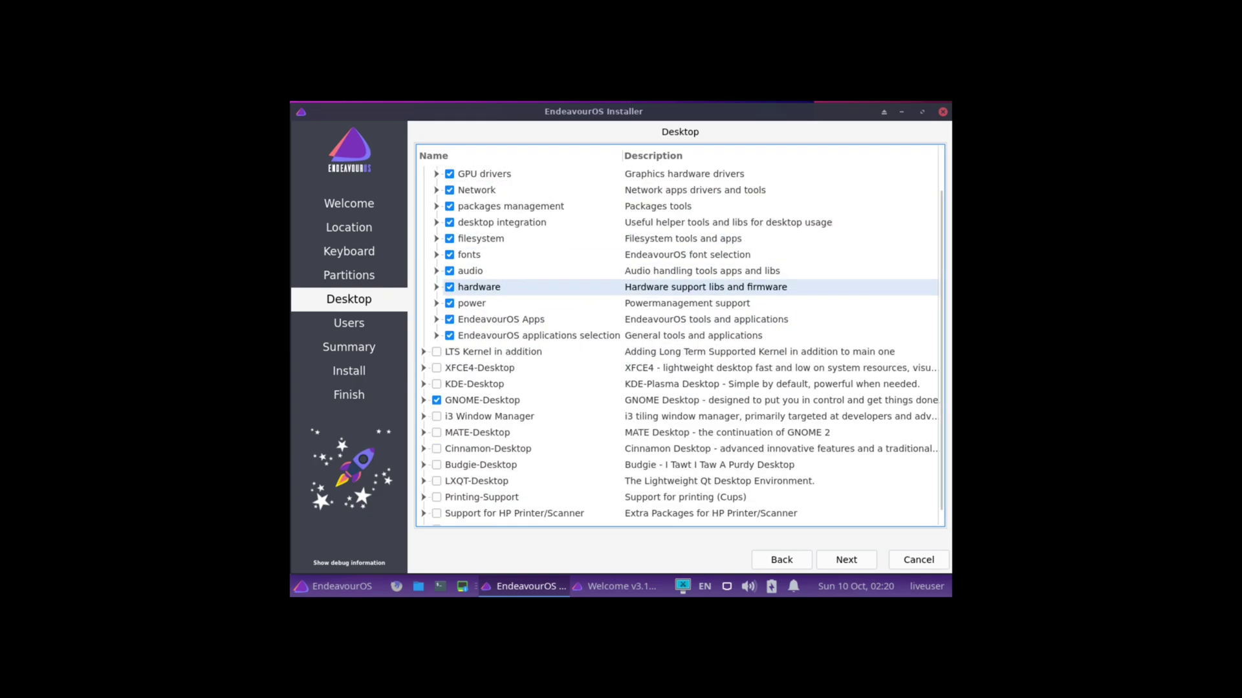
pyautogui.scroll(1, 491, 286)
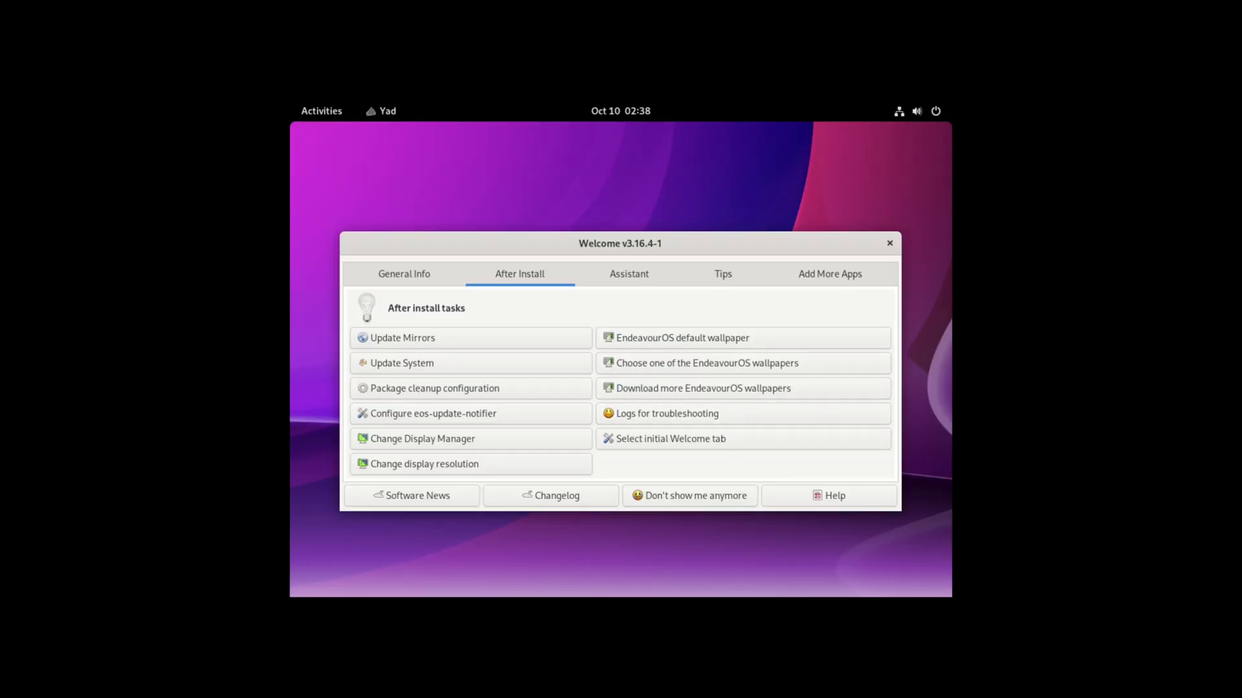
# - Stop the Welcome window from appearing again and open the desktop's display settings
pyautogui.click(690, 496)
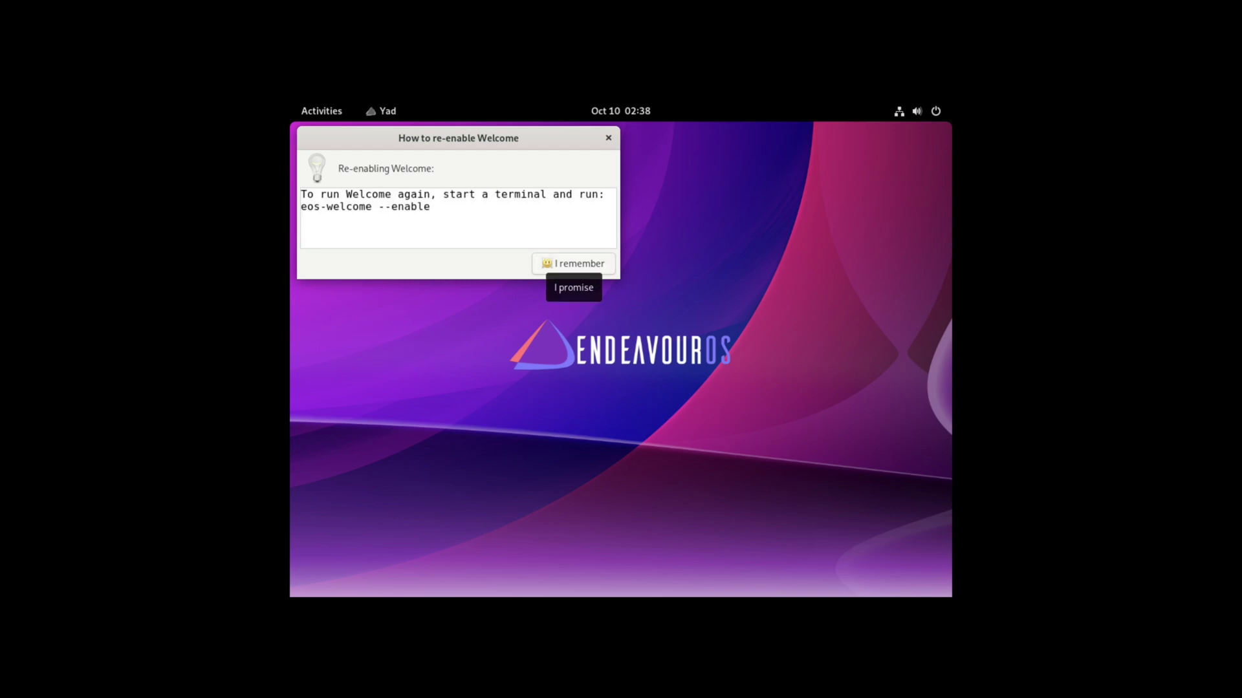
pyautogui.click(573, 264)
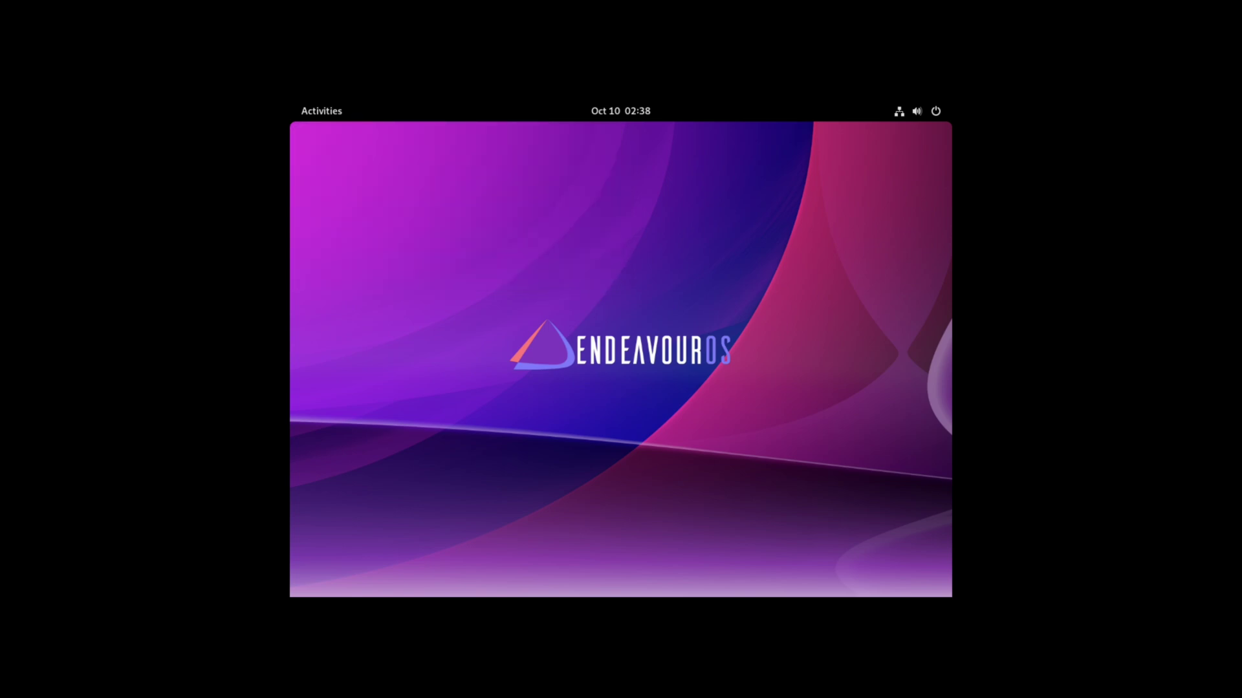
pyautogui.rightClick(555, 273)
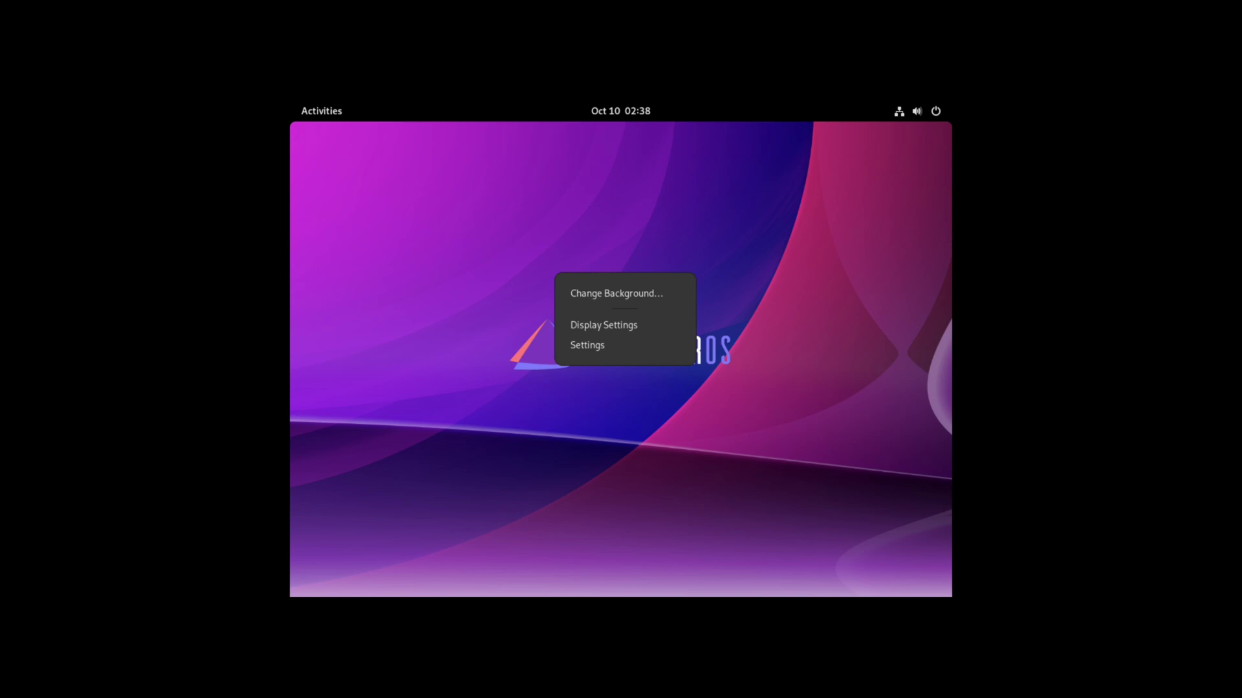
pyautogui.click(602, 325)
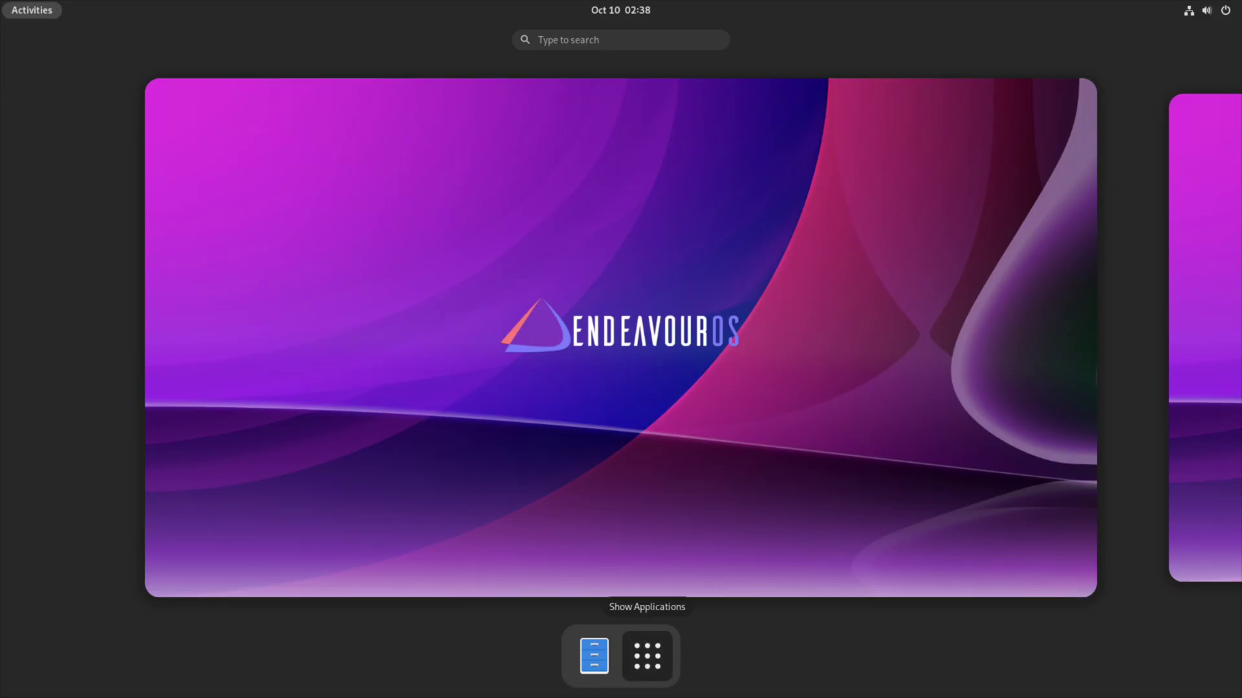
# - Browse all pages of installed applications, open Software Token and dismiss its dialog
pyautogui.click(646, 656)
pyautogui.scroll(-1, 560, 384)
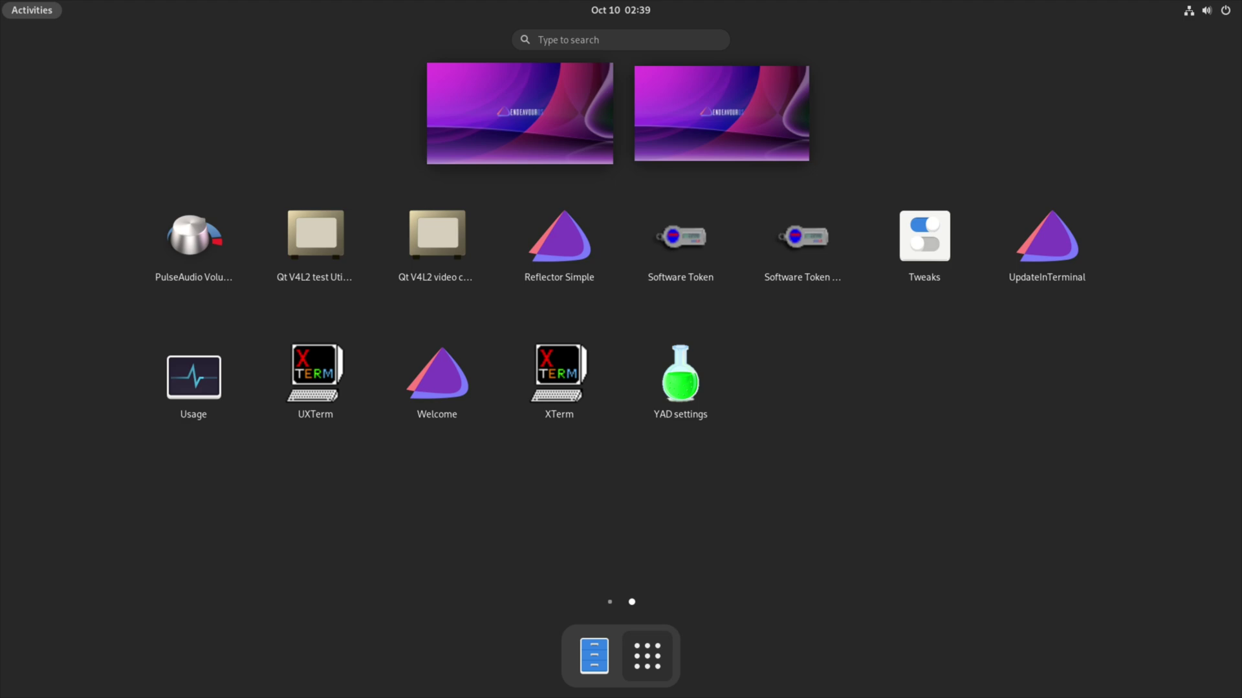
pyautogui.scroll(1, 559, 249)
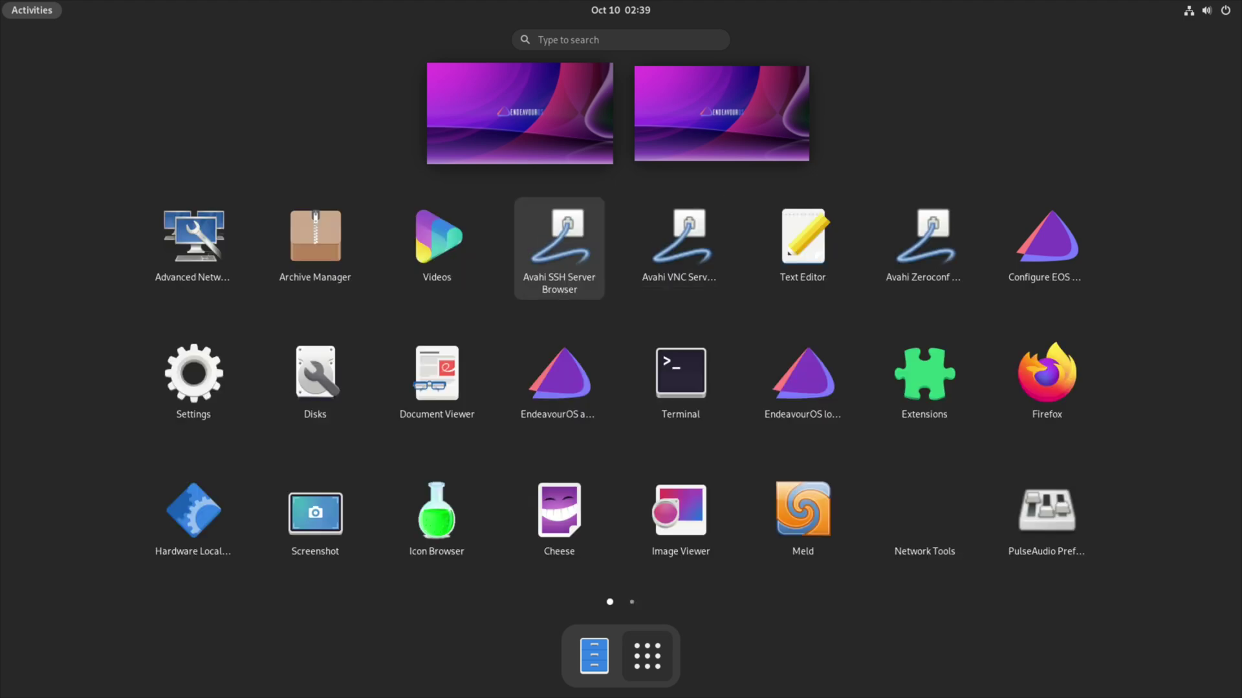
pyautogui.scroll(-1, 560, 249)
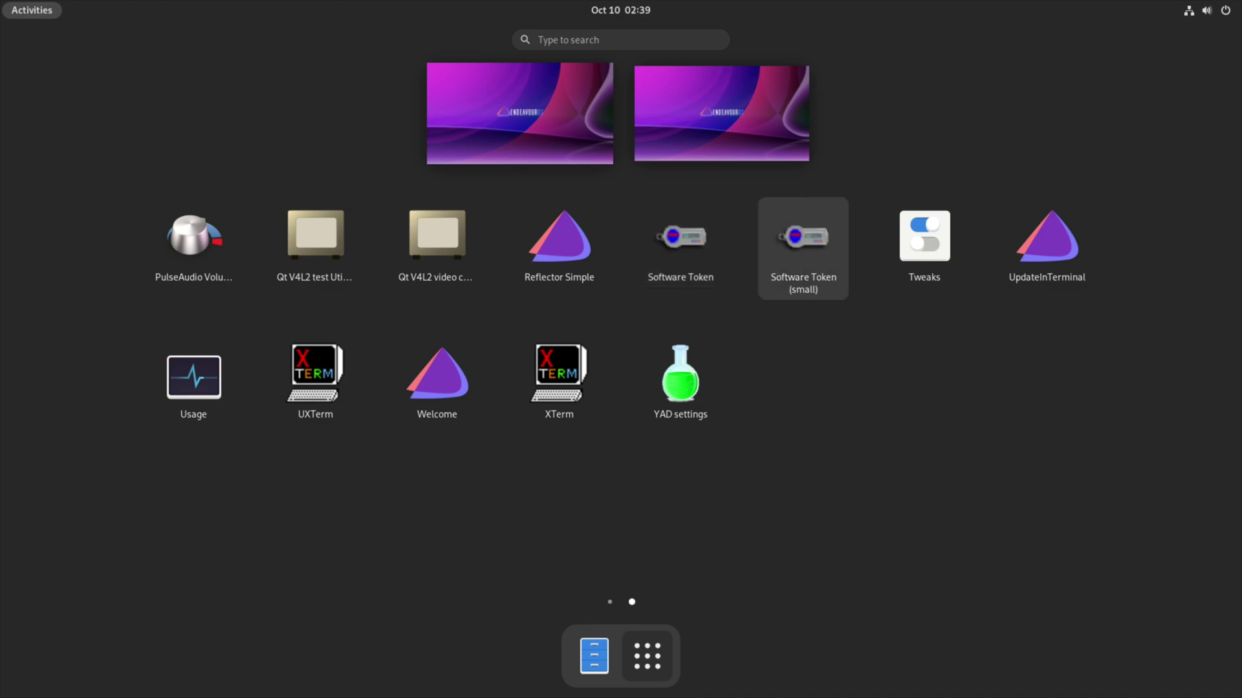
pyautogui.click(681, 245)
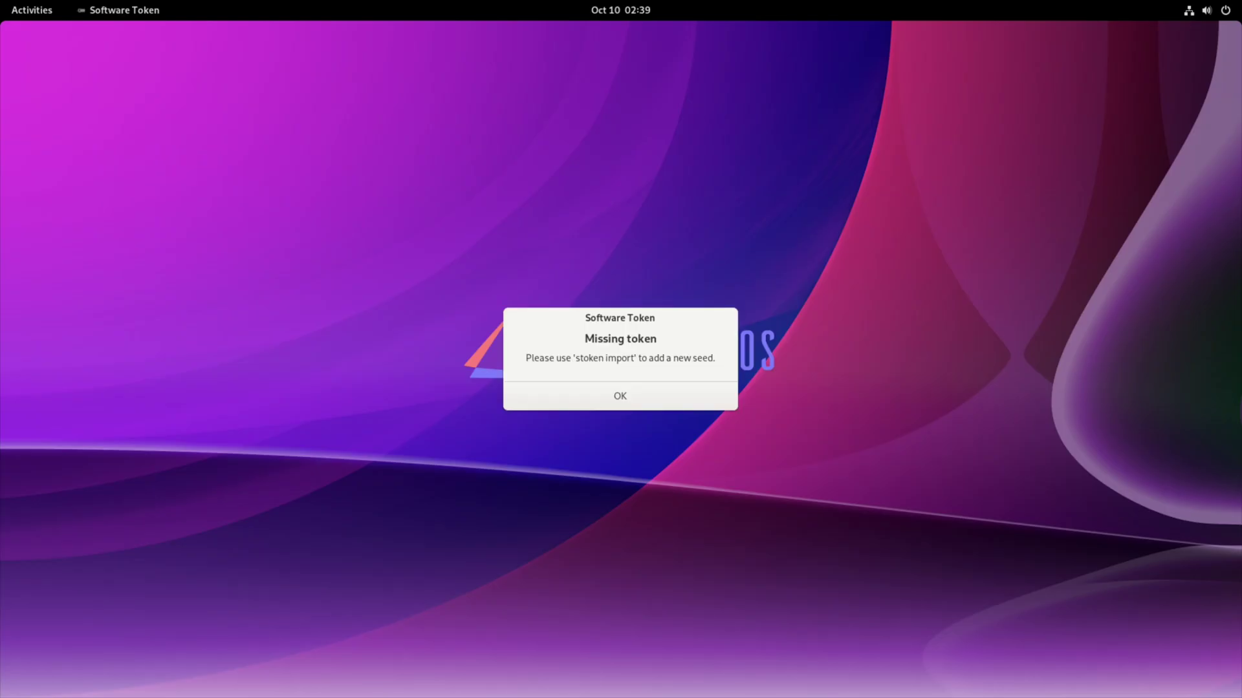
pyautogui.press('Return')
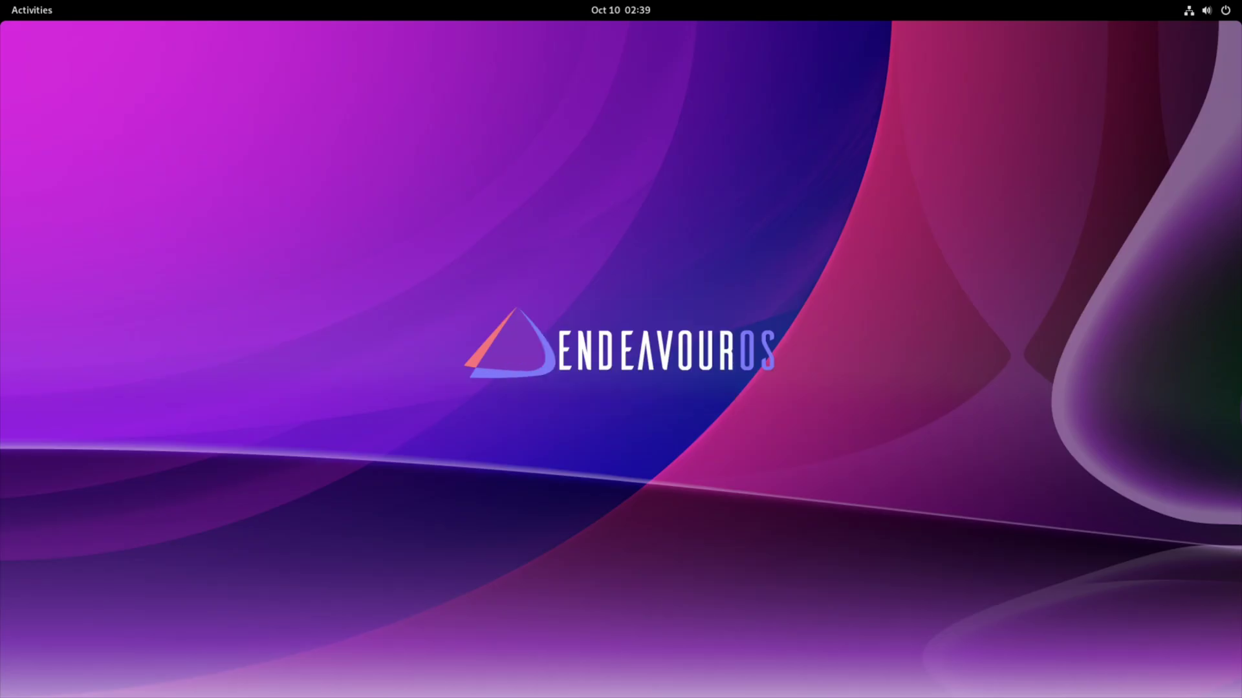
# - Install A Kernel Manager from the Welcome app's additional apps, authenticating with the account password
pyautogui.press('super')
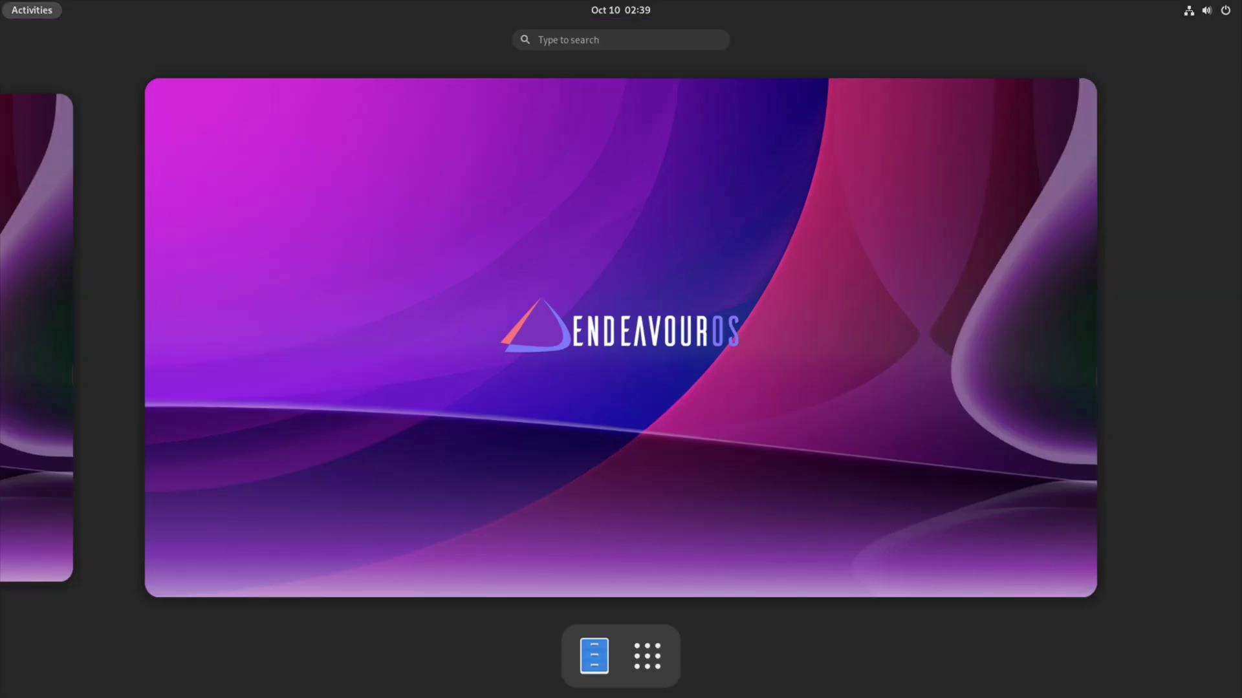
pyautogui.click(647, 657)
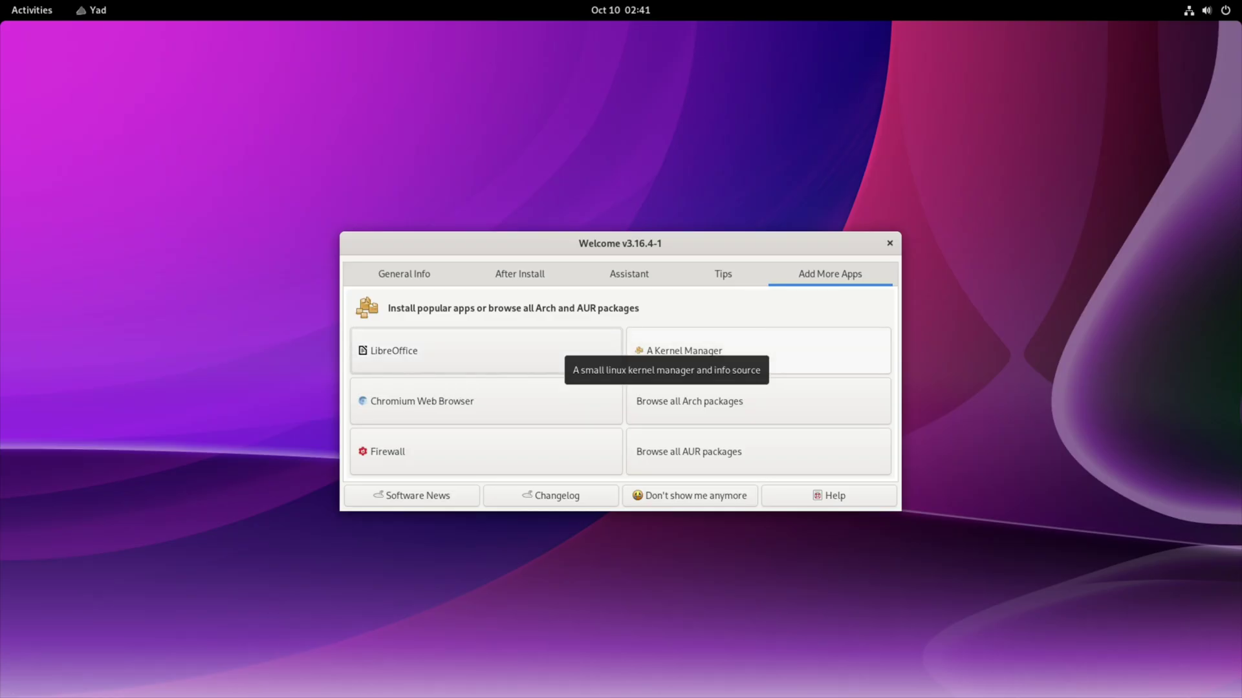
pyautogui.click(666, 350)
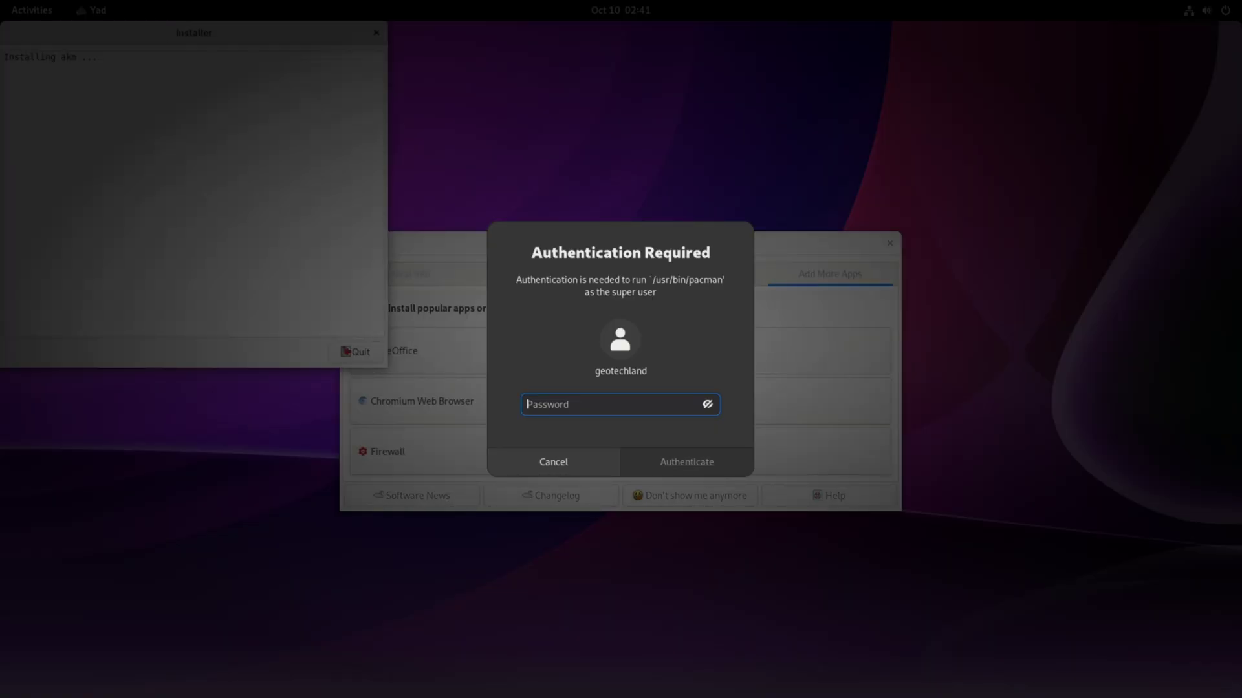
pyautogui.write('*******')
pyautogui.press('Return')
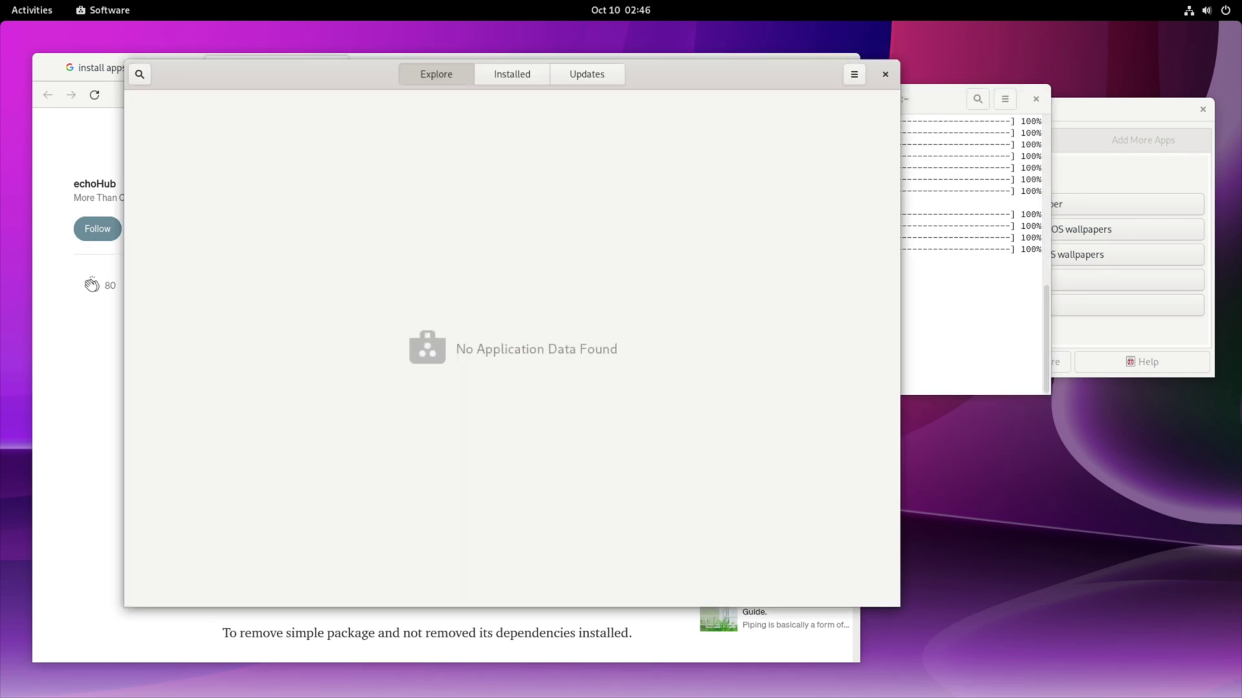
# - Check the available updates in Software, review the installed applications and return to the catalogue overview
pyautogui.click(586, 74)
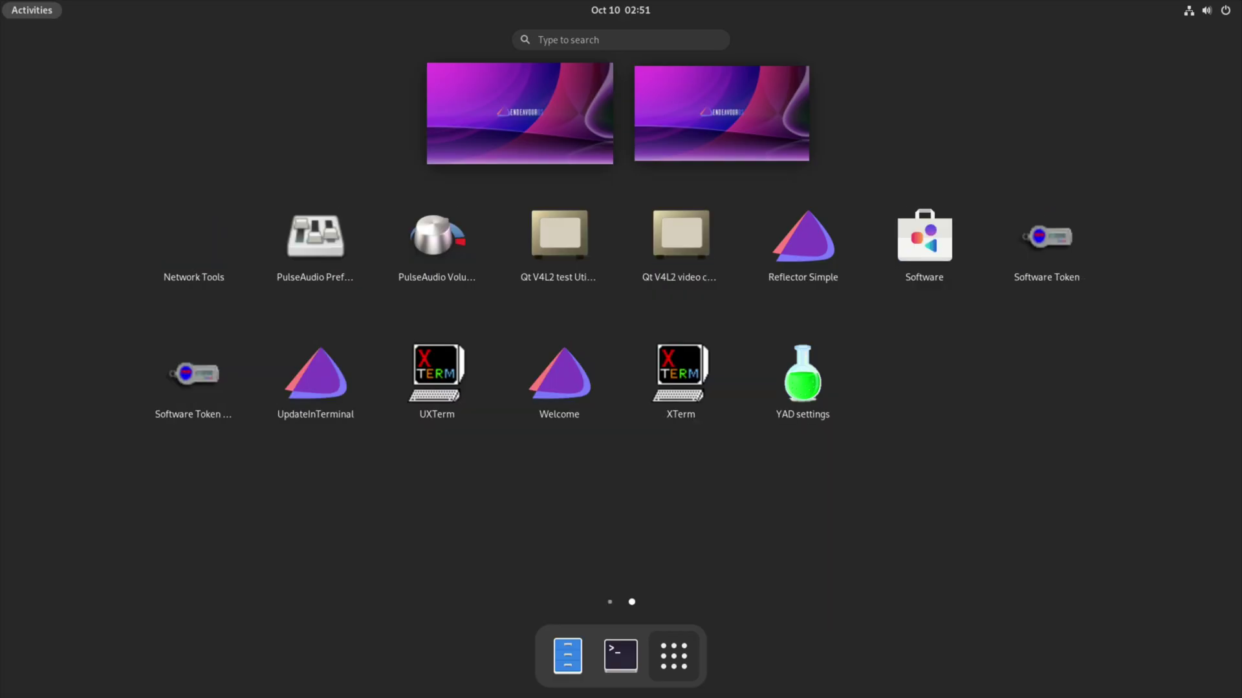
pyautogui.click(925, 246)
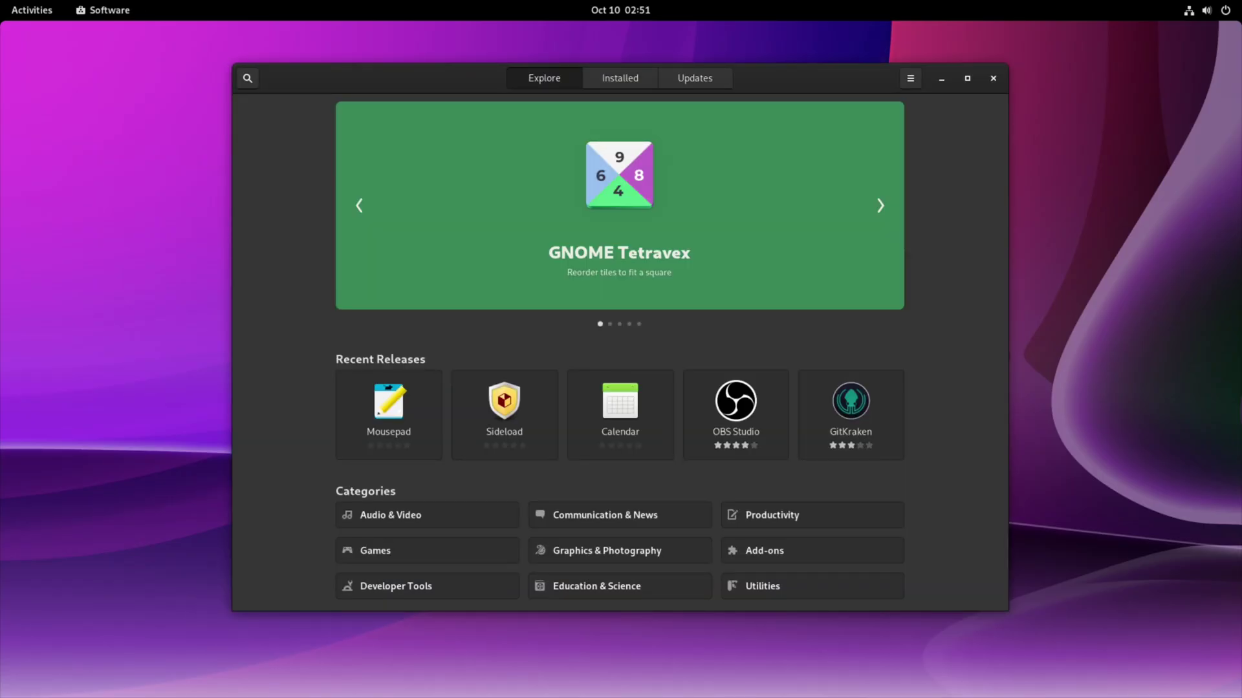
pyautogui.click(619, 78)
pyautogui.click(694, 78)
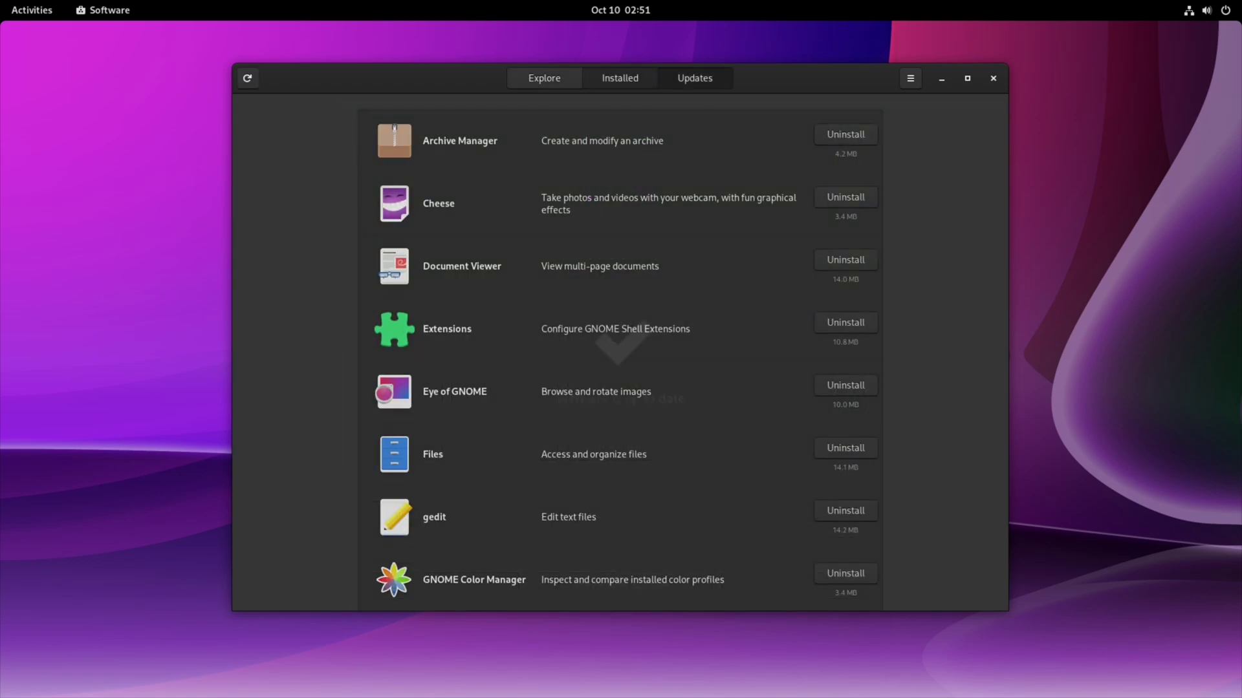
pyautogui.click(619, 77)
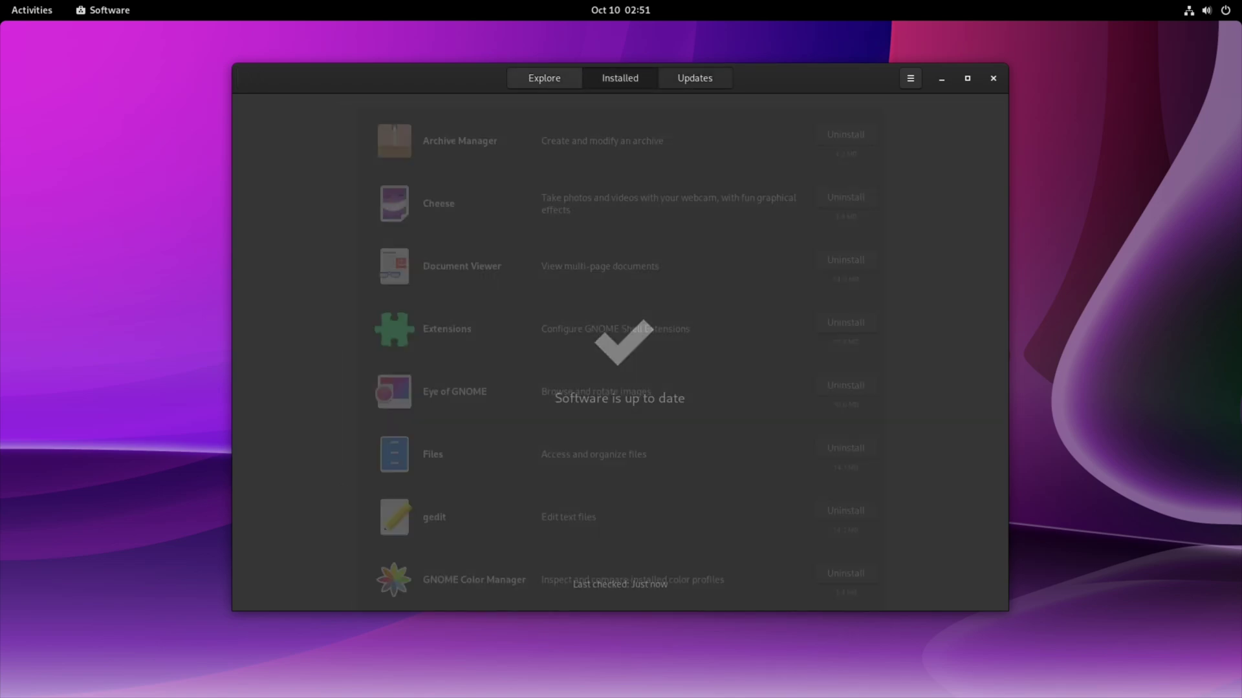
pyautogui.click(543, 77)
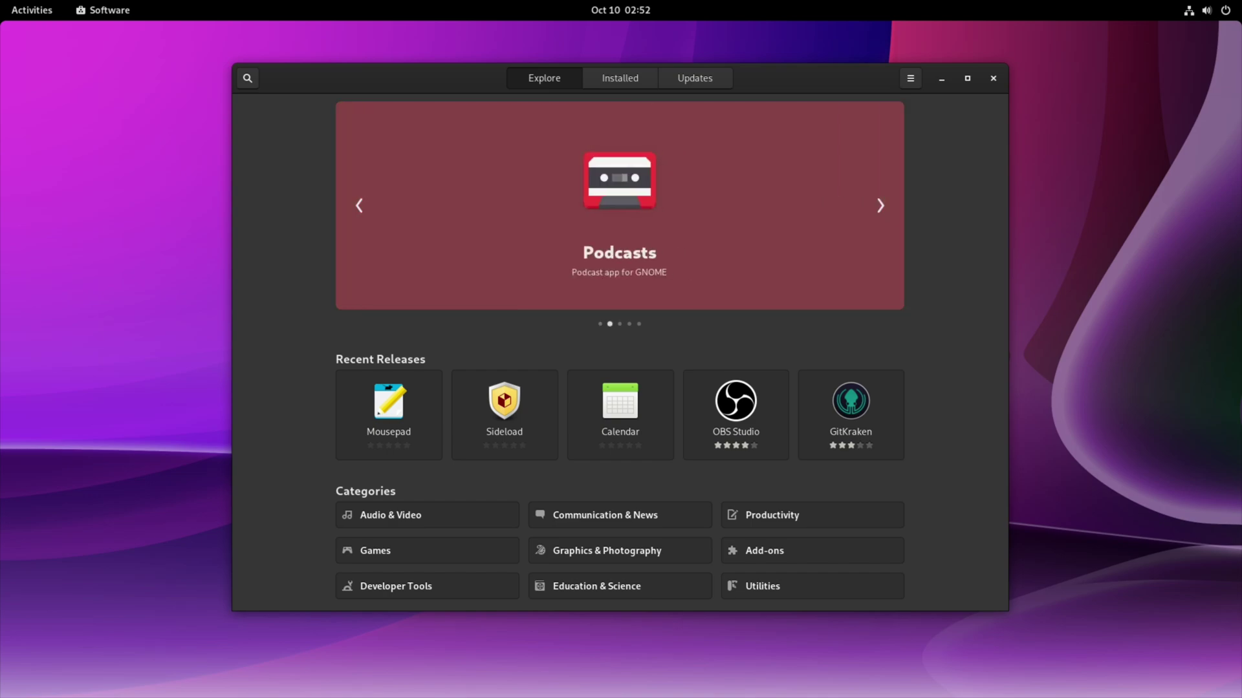
# - Search the Software catalogue for "steam"
pyautogui.write('stea')
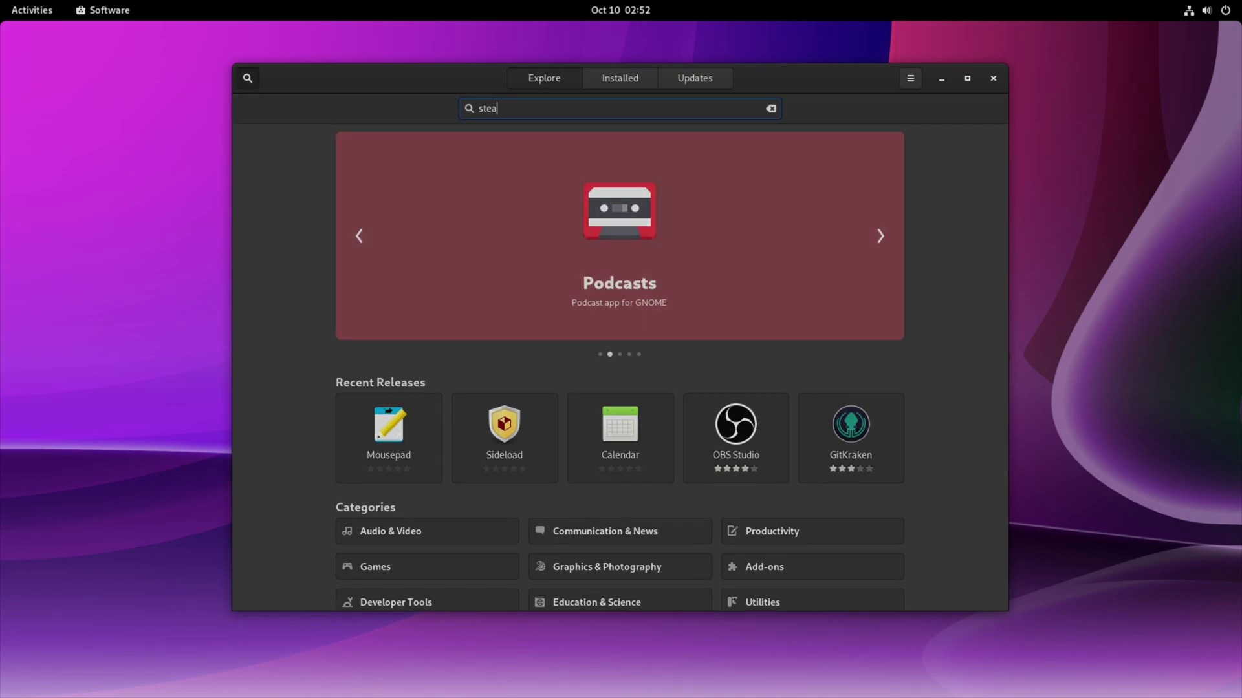
pyautogui.write('n')
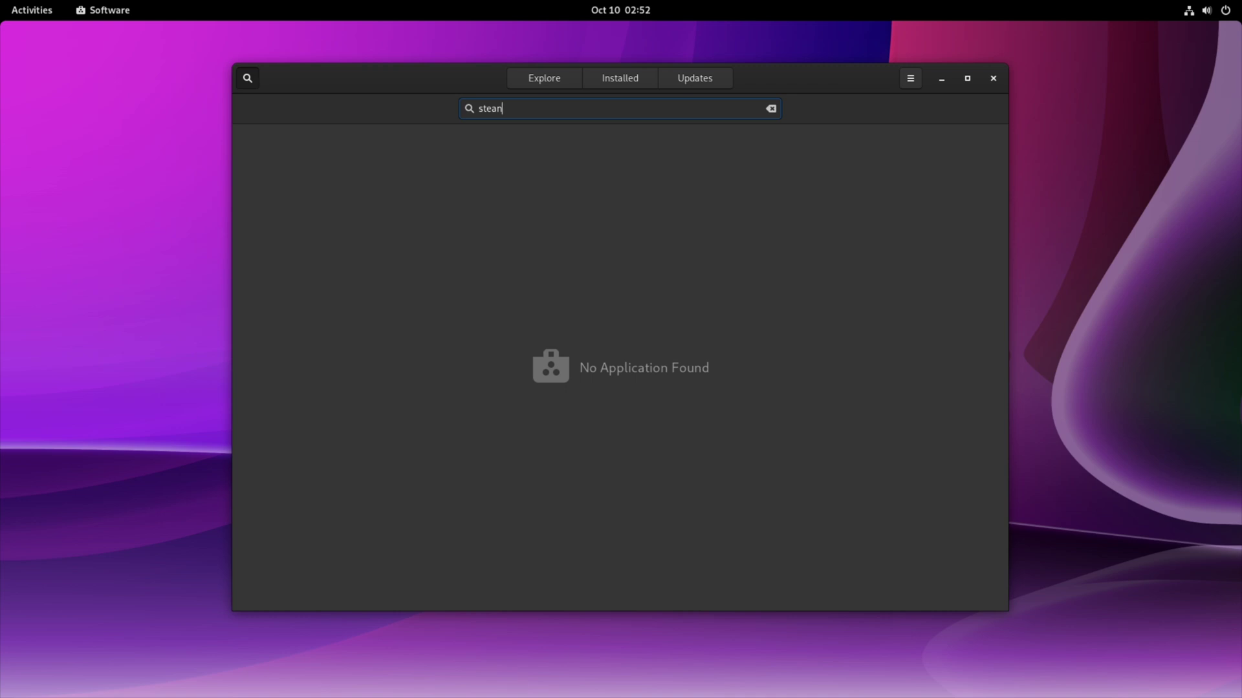
pyautogui.press('BackSpace')
pyautogui.write('m')
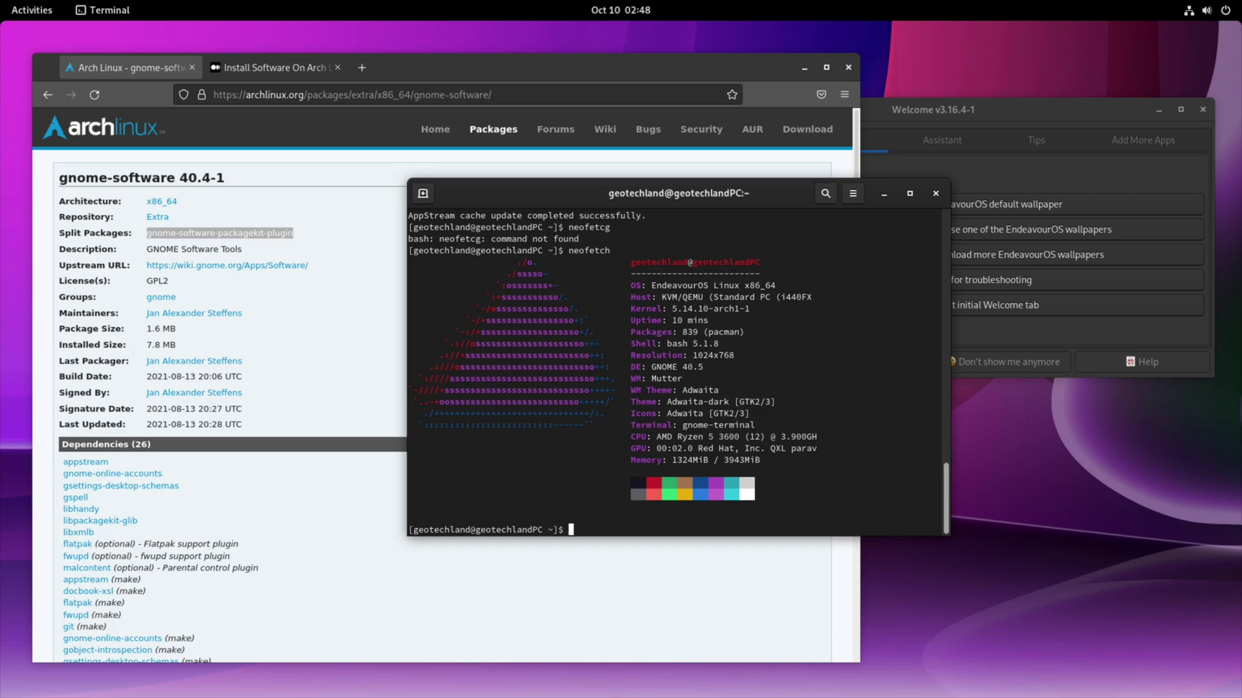
# - Reposition the terminal window showing the neofetch output, maximise it and restore it over the browser
pyautogui.moveTo(678, 193); pyautogui.dragTo(706, 164)
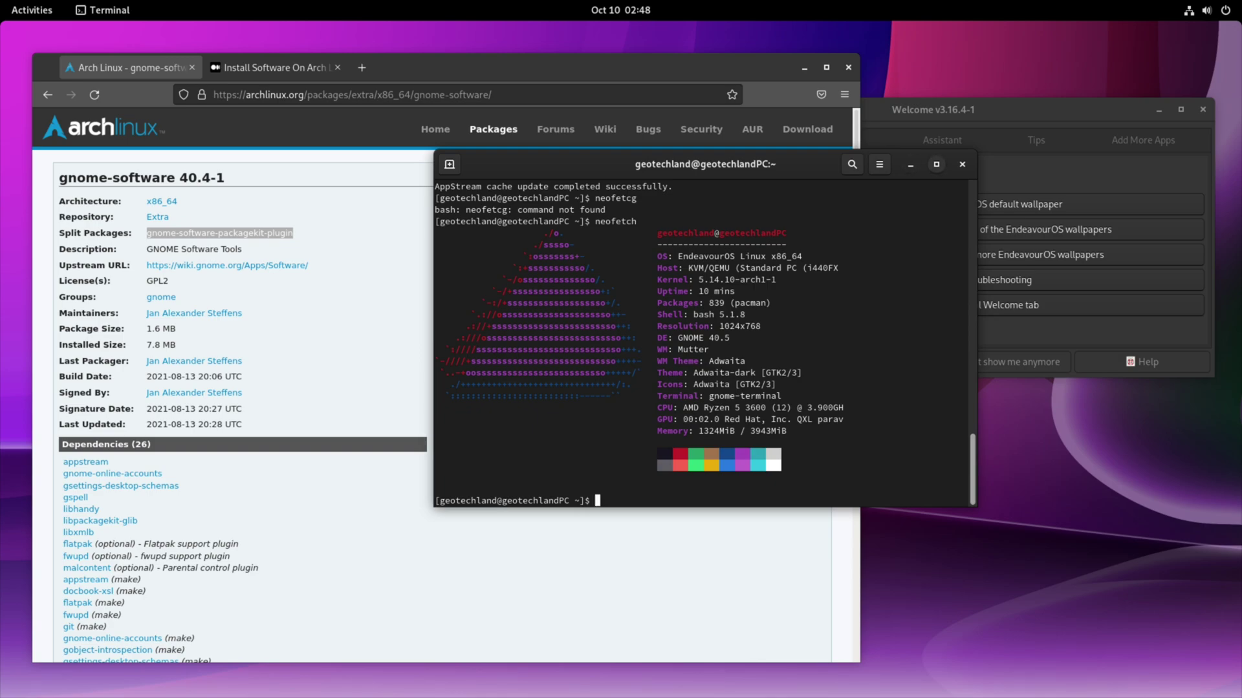
pyautogui.click(936, 164)
pyautogui.moveTo(841, 36); pyautogui.dragTo(756, 154)
# - Open Settings, review the hardware and system details on the About page, and close both Settings and the terminal
pyautogui.press('super')
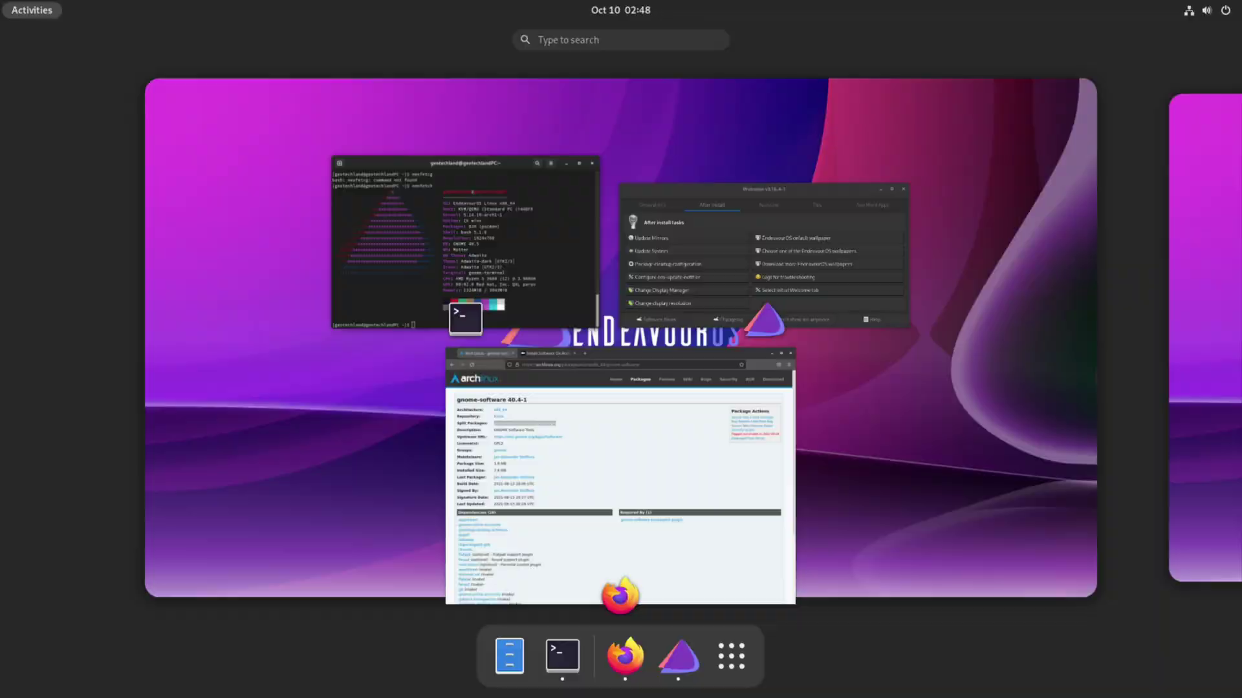
pyautogui.write('set')
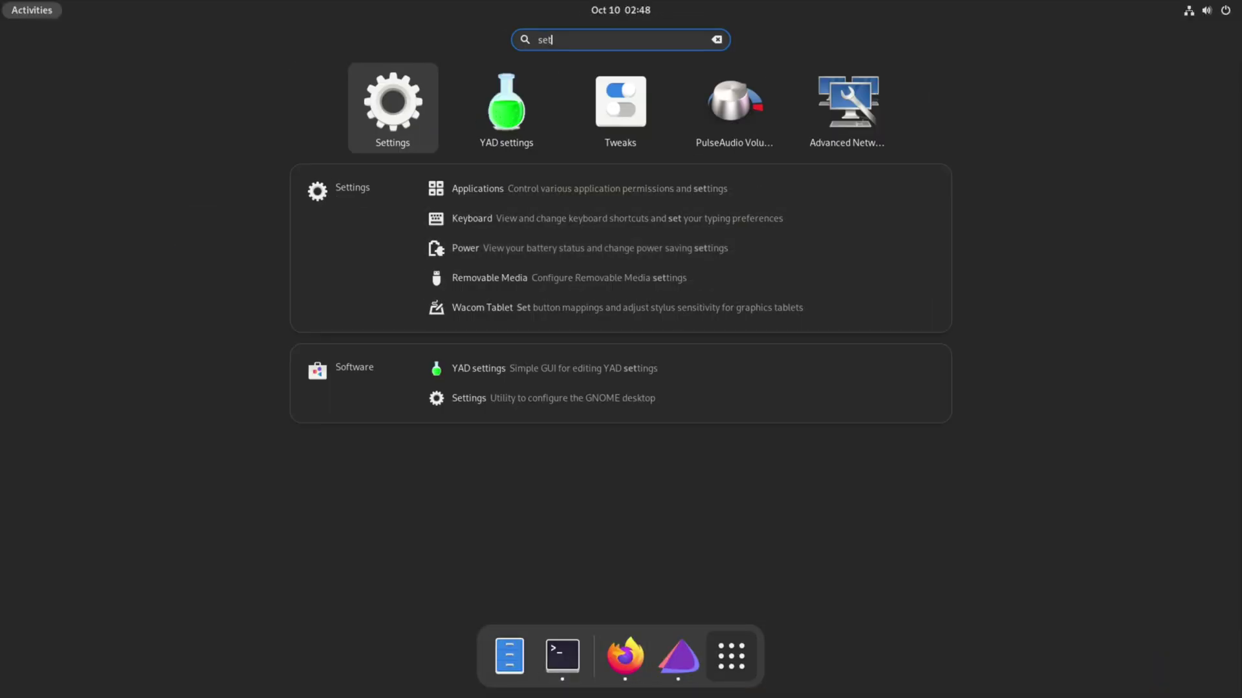
pyautogui.press('Return')
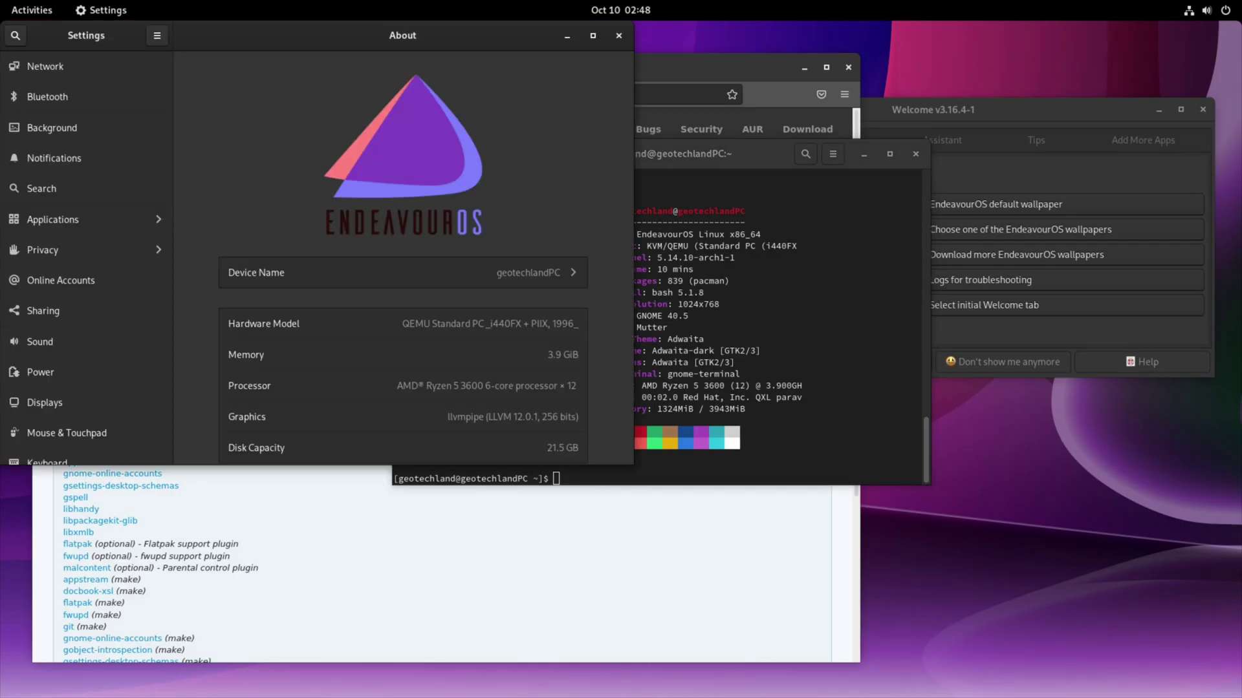
pyautogui.moveTo(402, 35); pyautogui.dragTo(668, 99)
pyautogui.scroll(-5, 323, 248)
pyautogui.scroll(5, 323, 249)
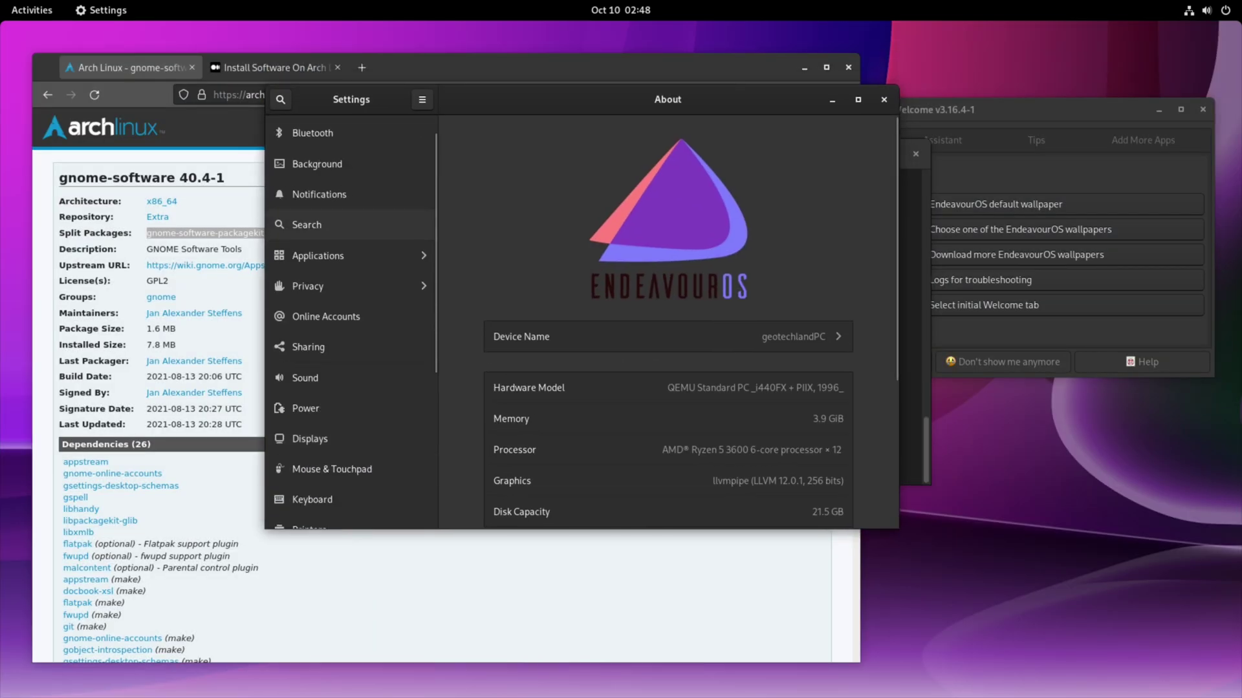
pyautogui.scroll(-5, 668, 323)
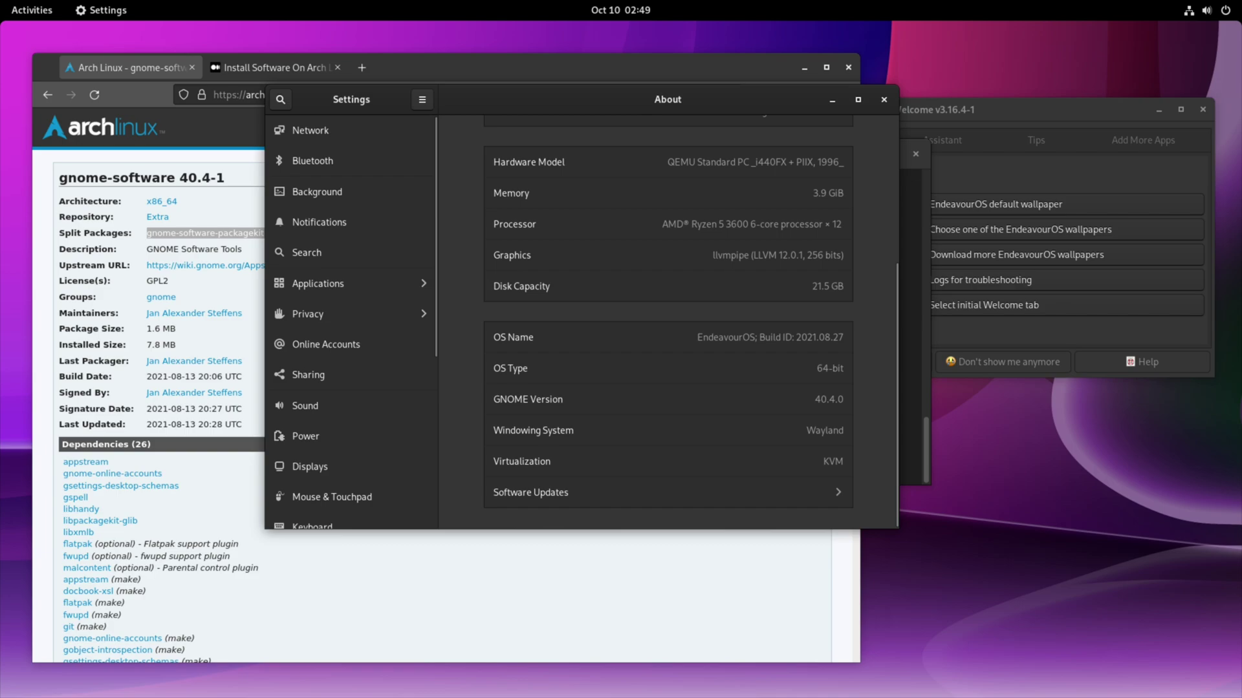
pyautogui.scroll(4, 668, 323)
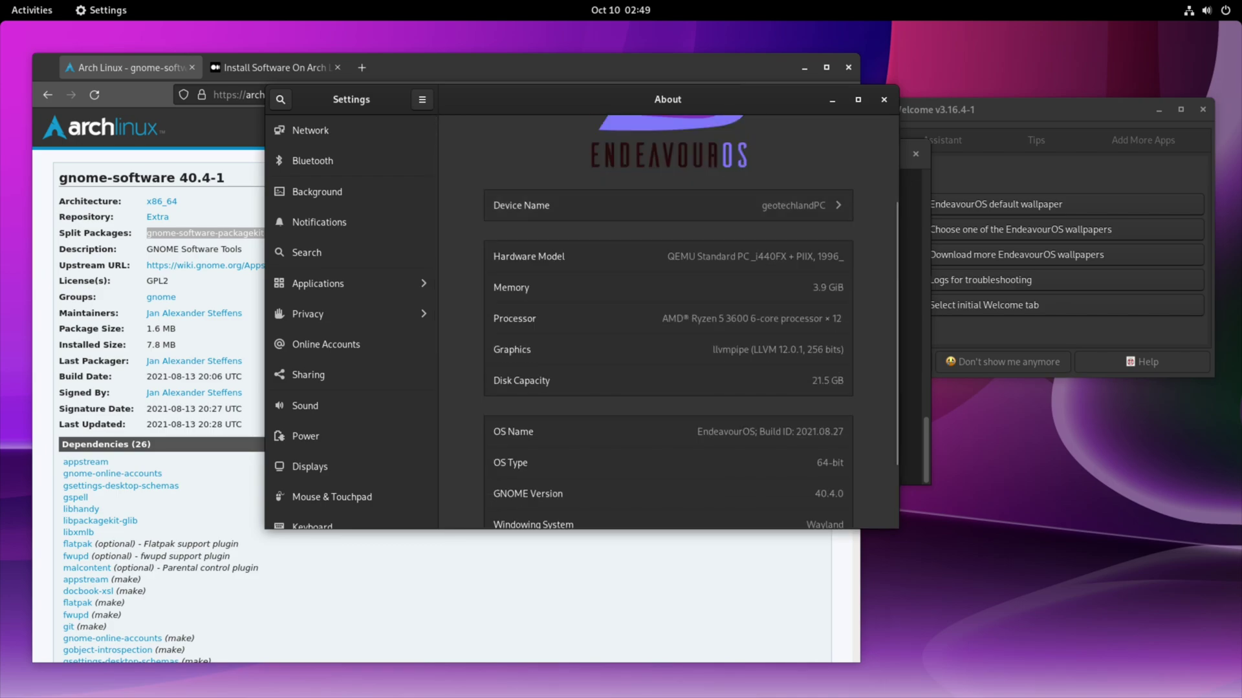
pyautogui.click(883, 99)
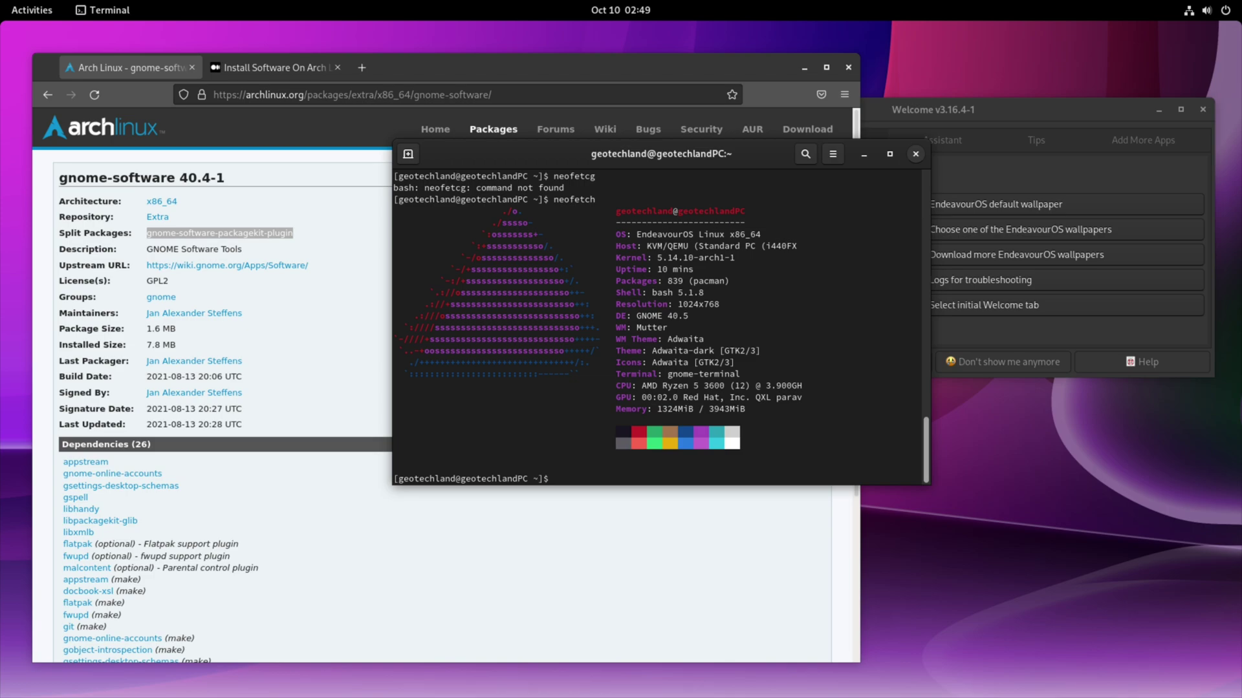
pyautogui.click(915, 153)
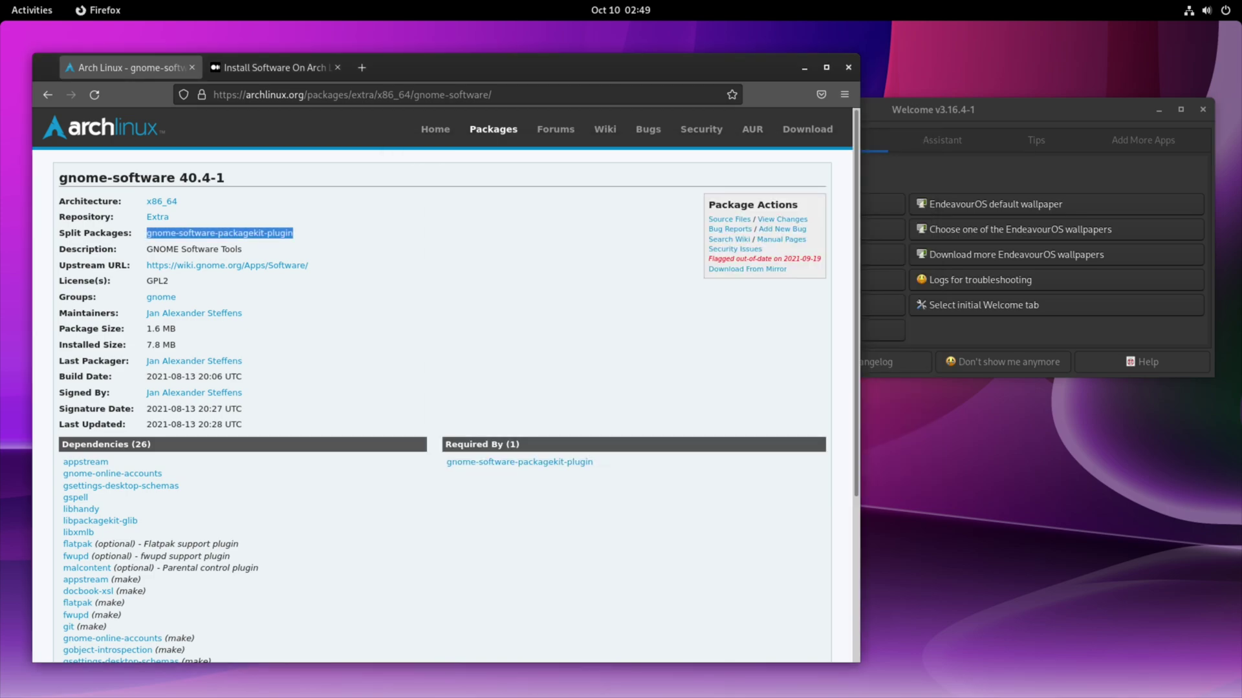
# - Launch the Software application from the desktop's application search and look for "steam" in it
pyautogui.press('super')
pyautogui.click(731, 656)
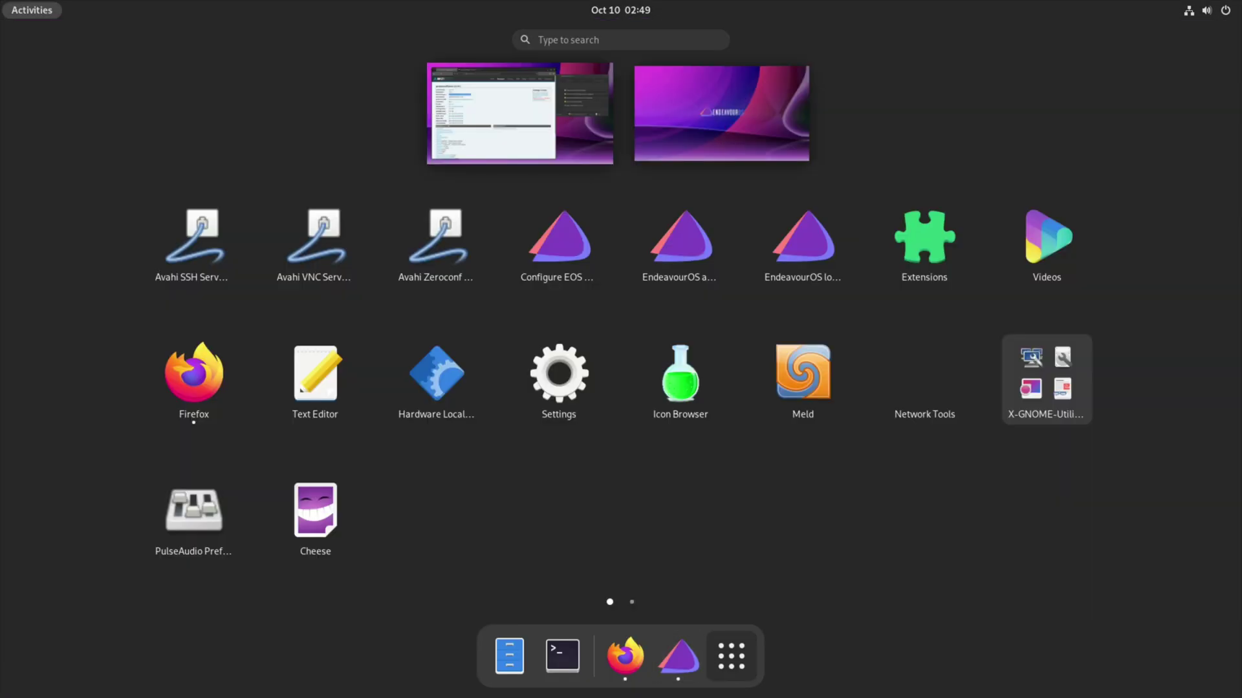
pyautogui.write('g')
pyautogui.click(448, 106)
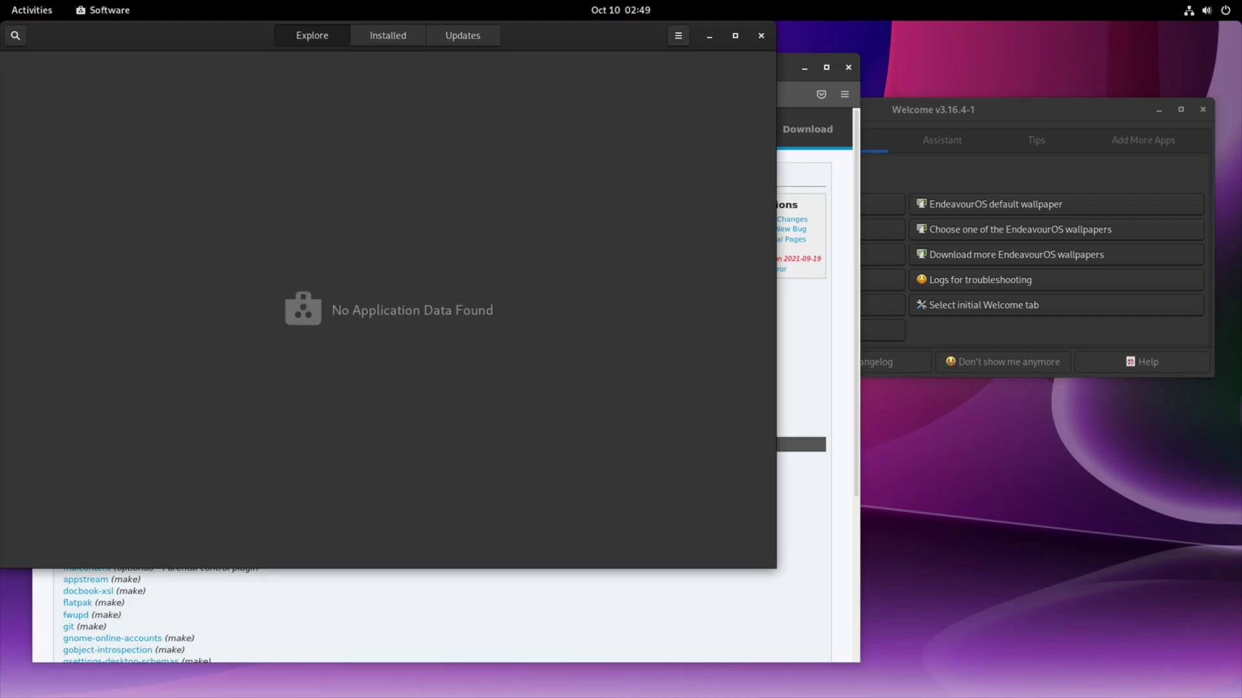
pyautogui.hotkey('ctrl', 'f')
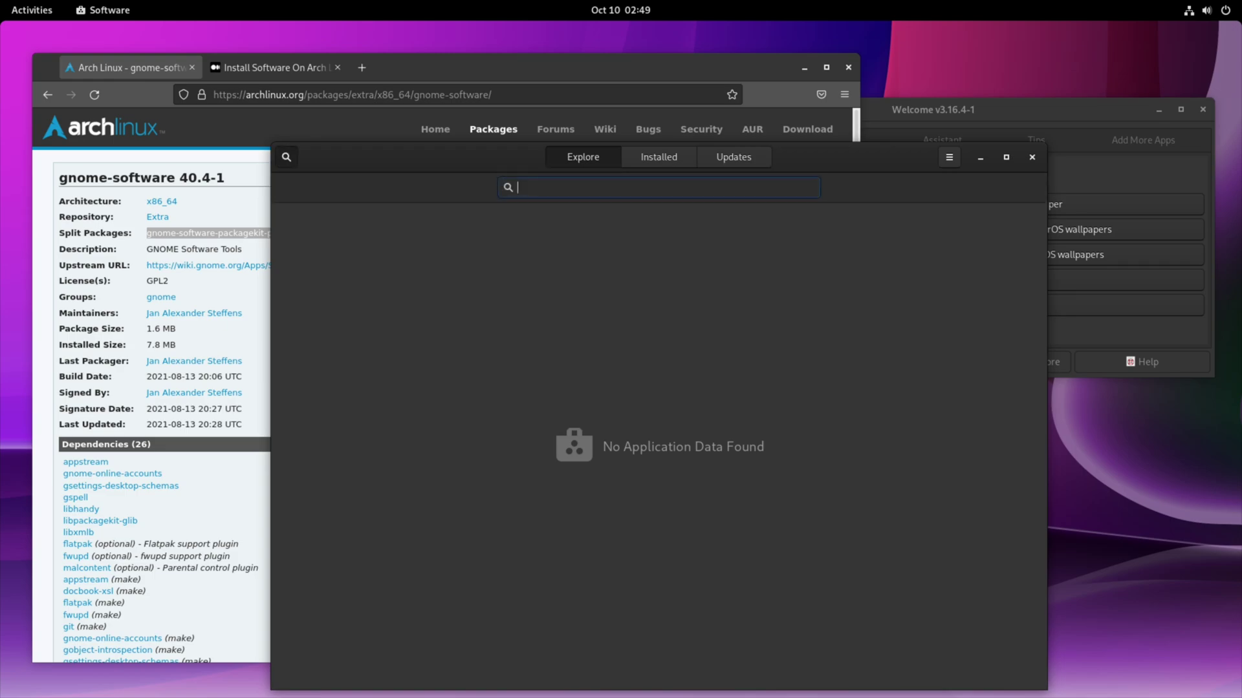
pyautogui.write('steam')
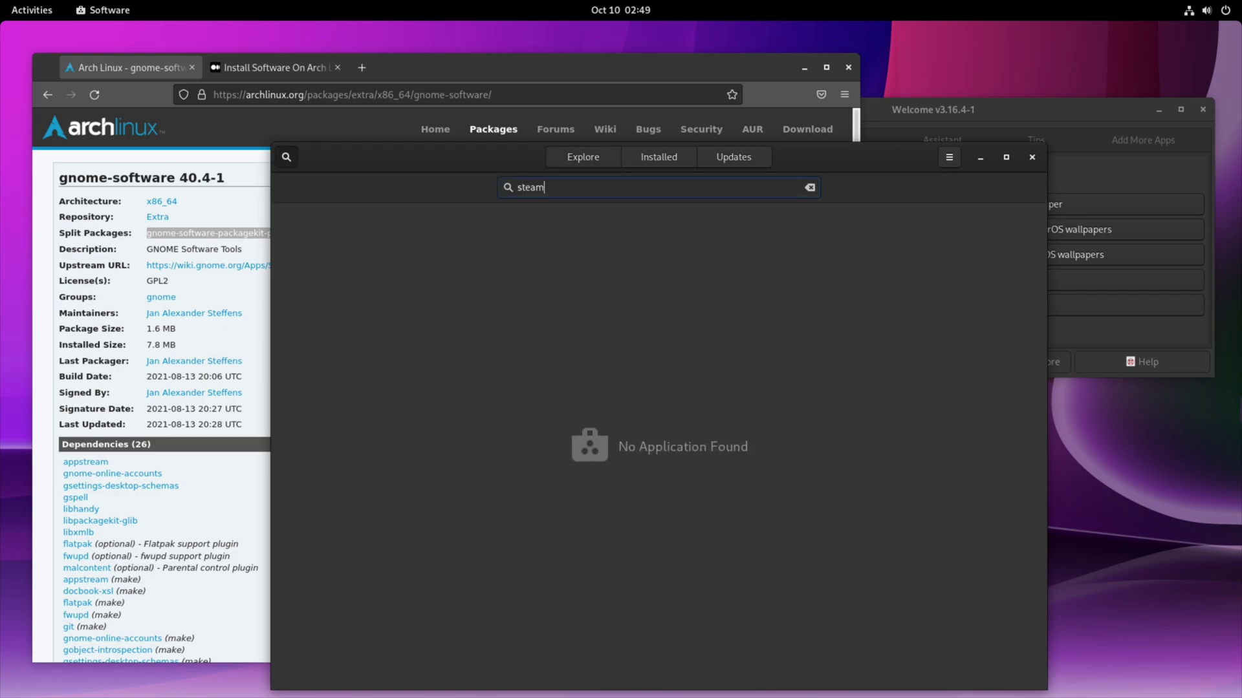
# - View the Software Repositories and the Update Preferences of Software, closing each dialog
pyautogui.click(949, 158)
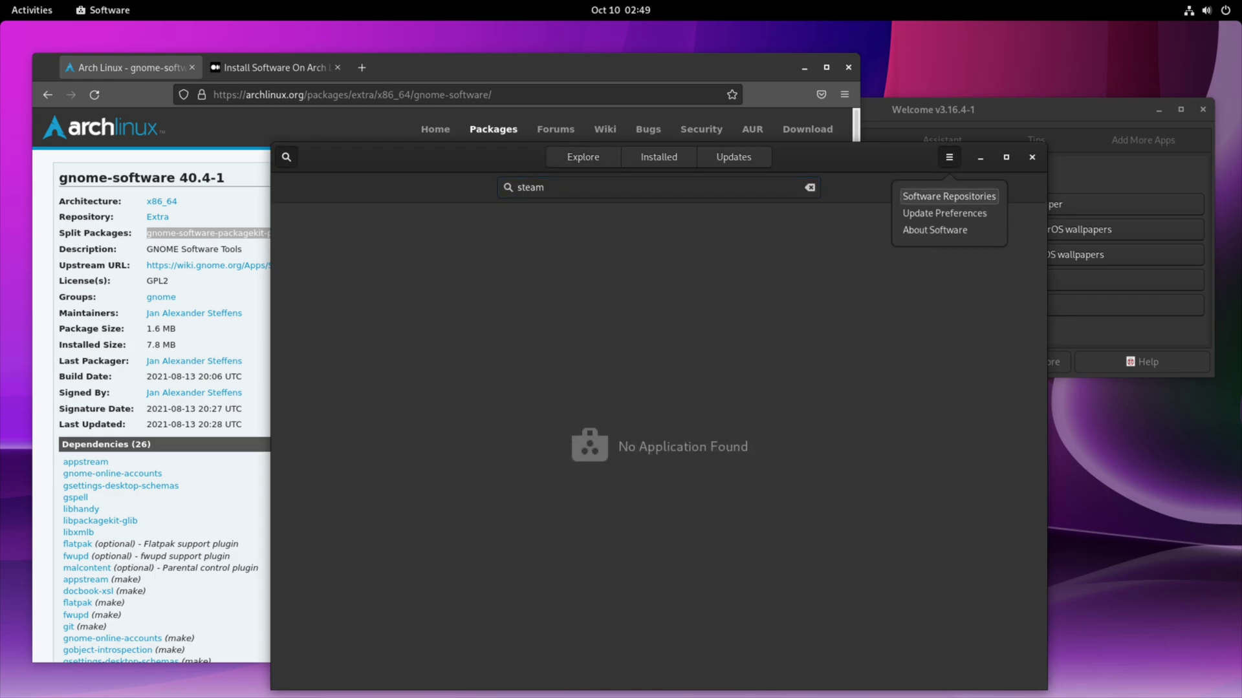
pyautogui.press('Return')
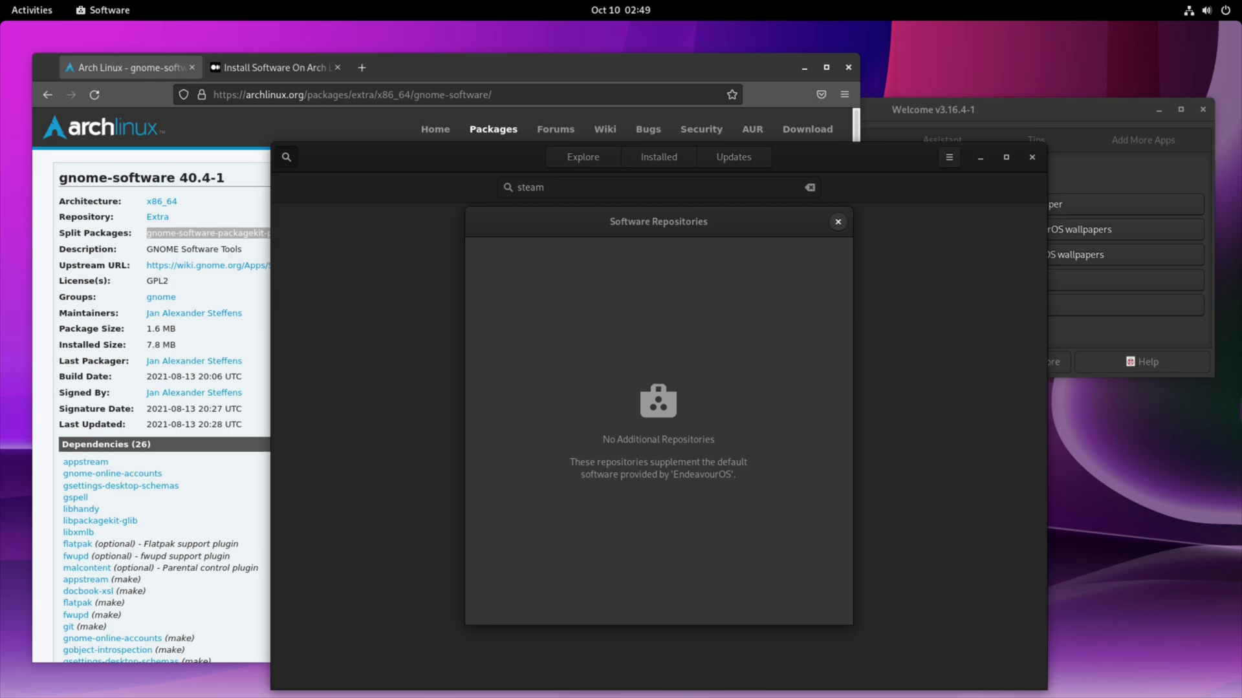
pyautogui.press('Escape')
pyautogui.press('F10')
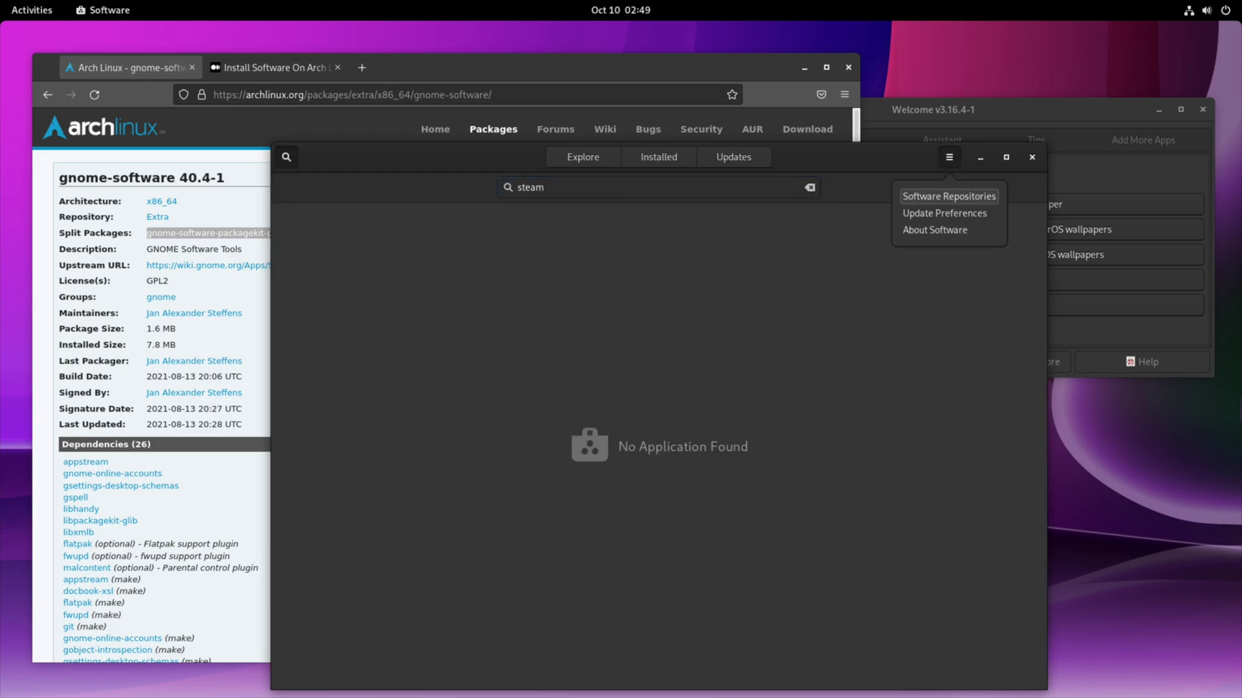
pyautogui.press('Down')
pyautogui.press('Return')
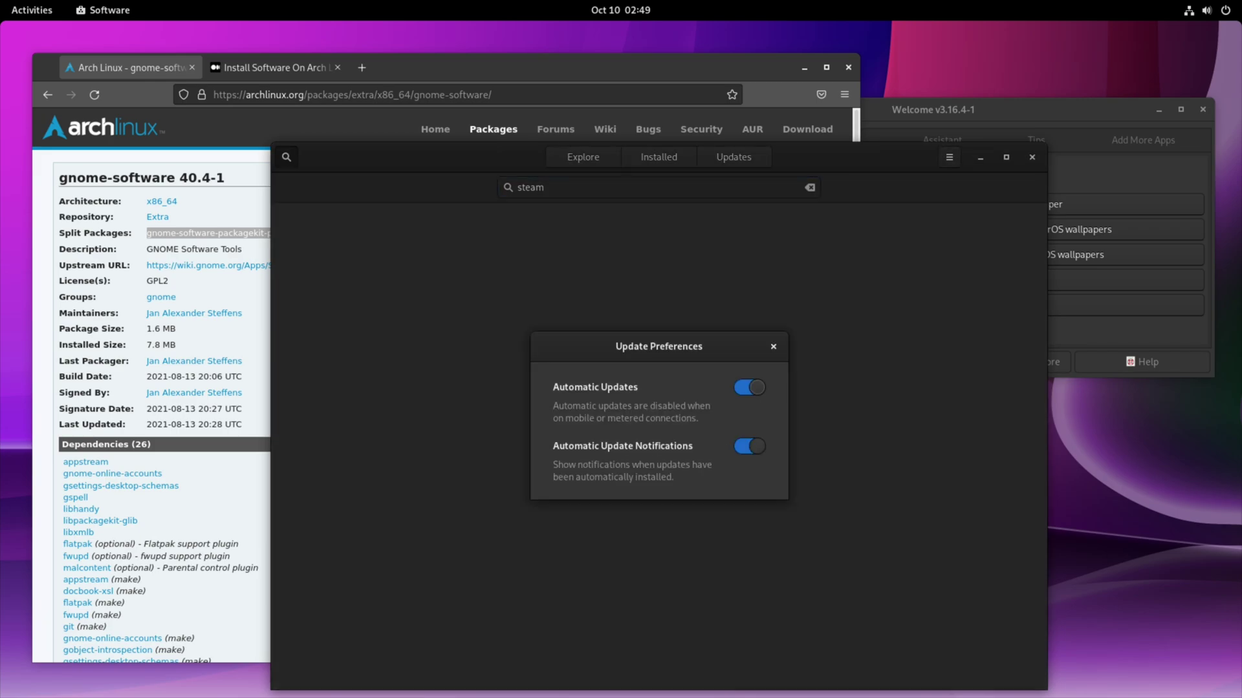
pyautogui.press('Escape')
# - Switch to Firefox, return to the Google results and search for "install flatpak arch"
pyautogui.hotkey('alt', 'Tab')
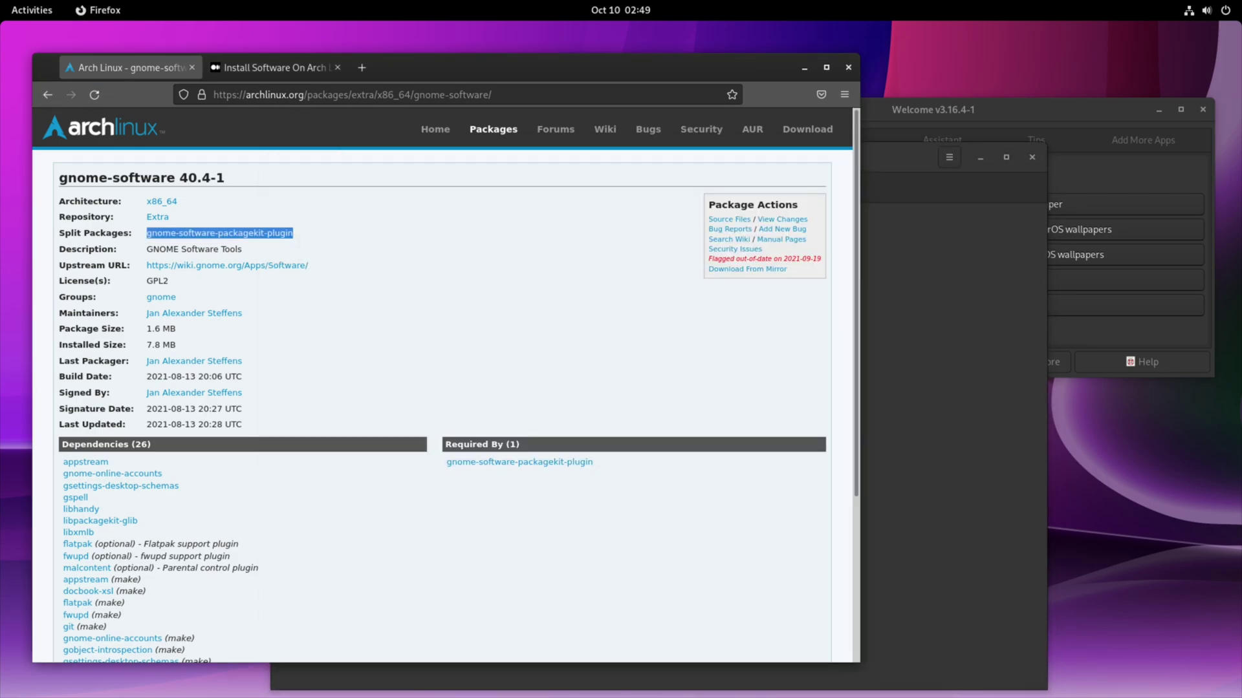
pyautogui.click(47, 95)
pyautogui.scroll(5, 228, 179)
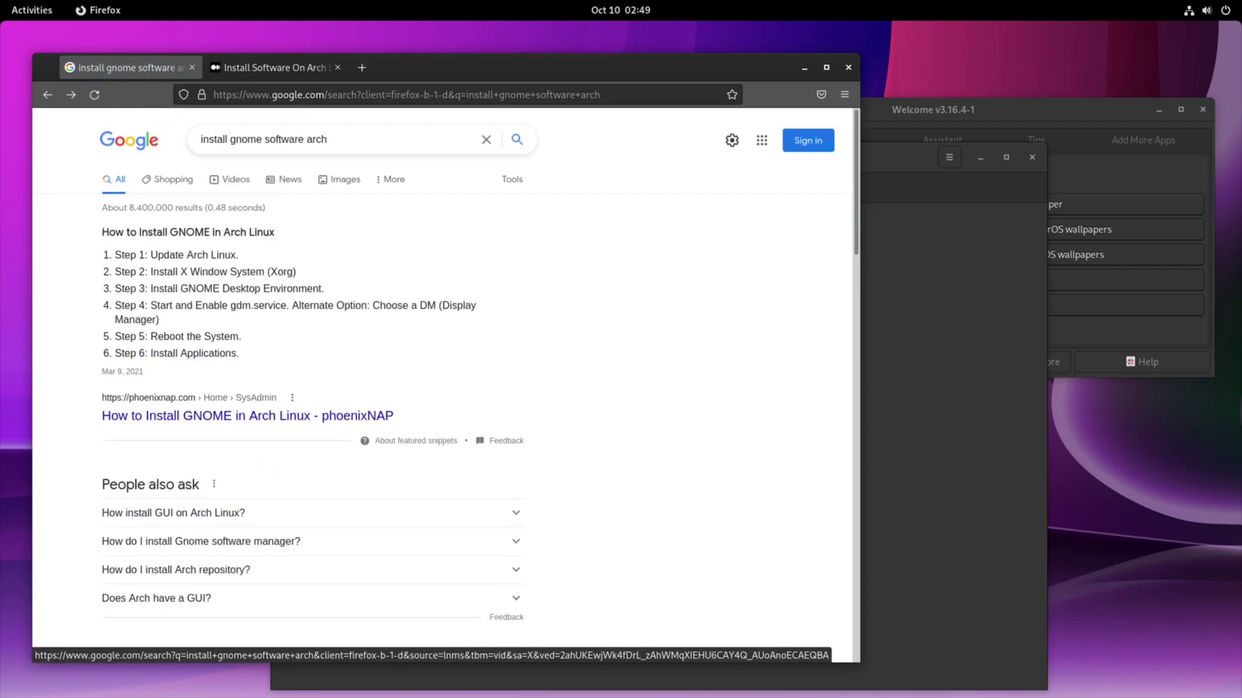
pyautogui.moveTo(229, 139); pyautogui.dragTo(328, 139)
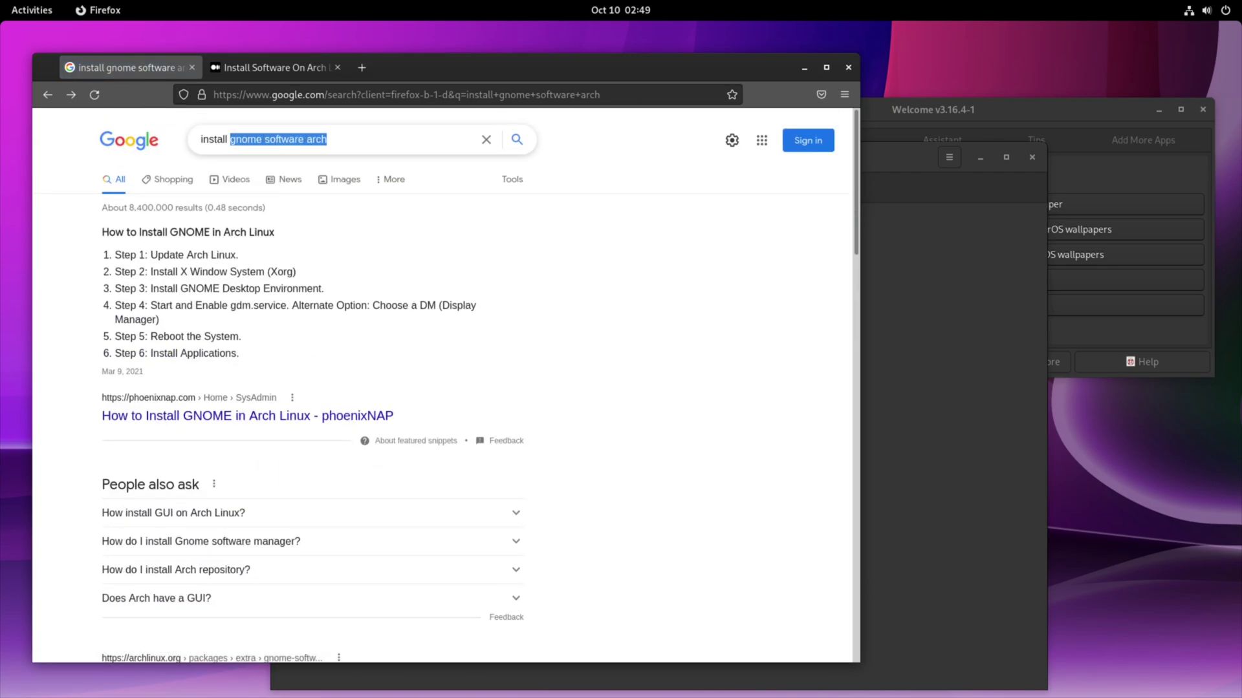
pyautogui.write('flatpak ar')
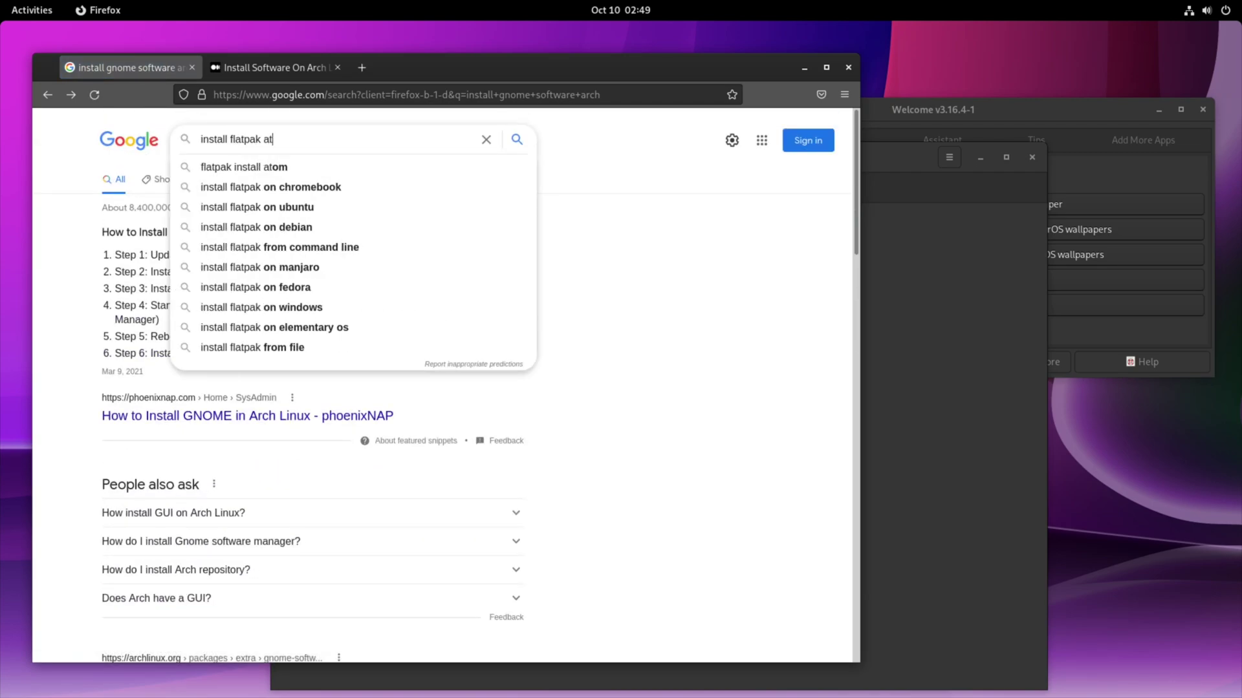
pyautogui.write('ch')
pyautogui.press('Return')
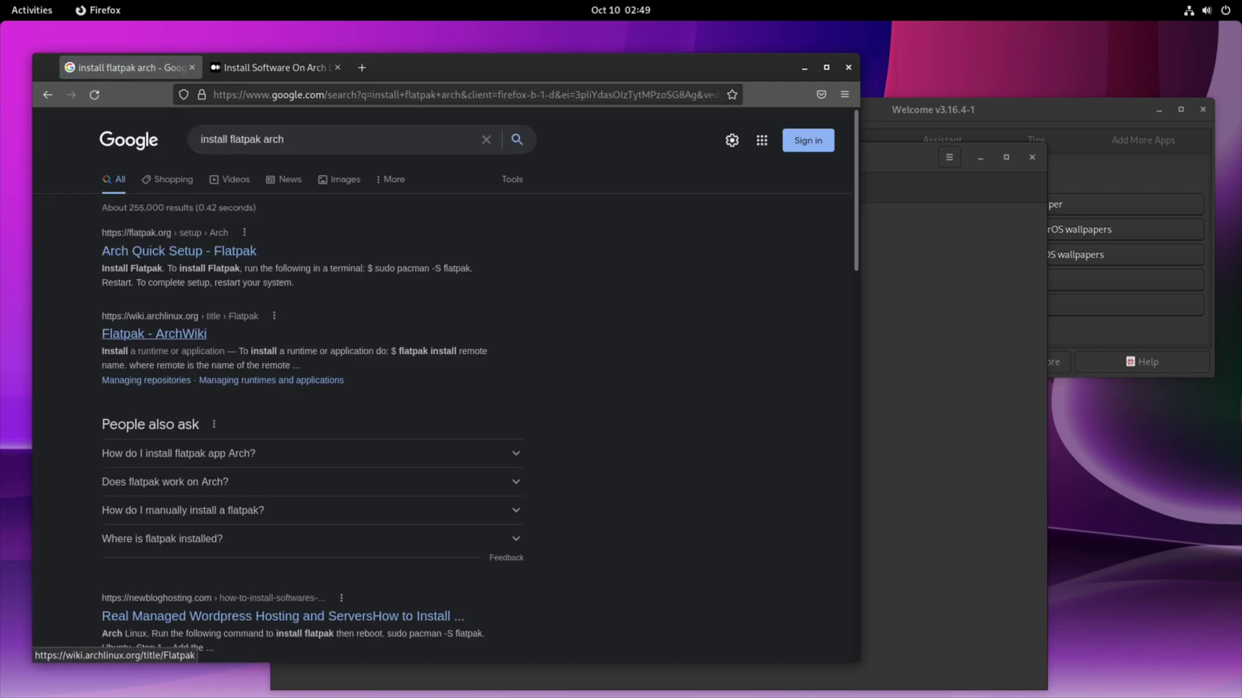
# - Open the "Flatpak - ArchWiki" result in a new tab and look through the other search results
pyautogui.rightClick(175, 331)
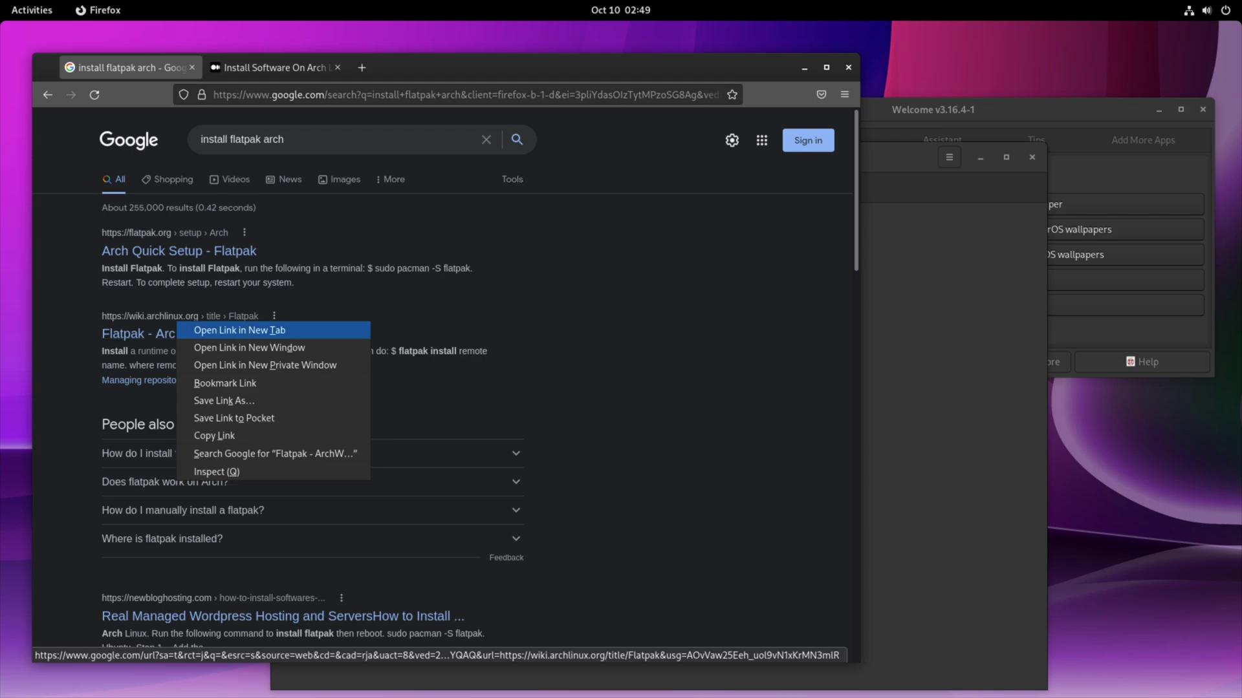
pyautogui.click(194, 332)
pyautogui.scroll(-5, 194, 326)
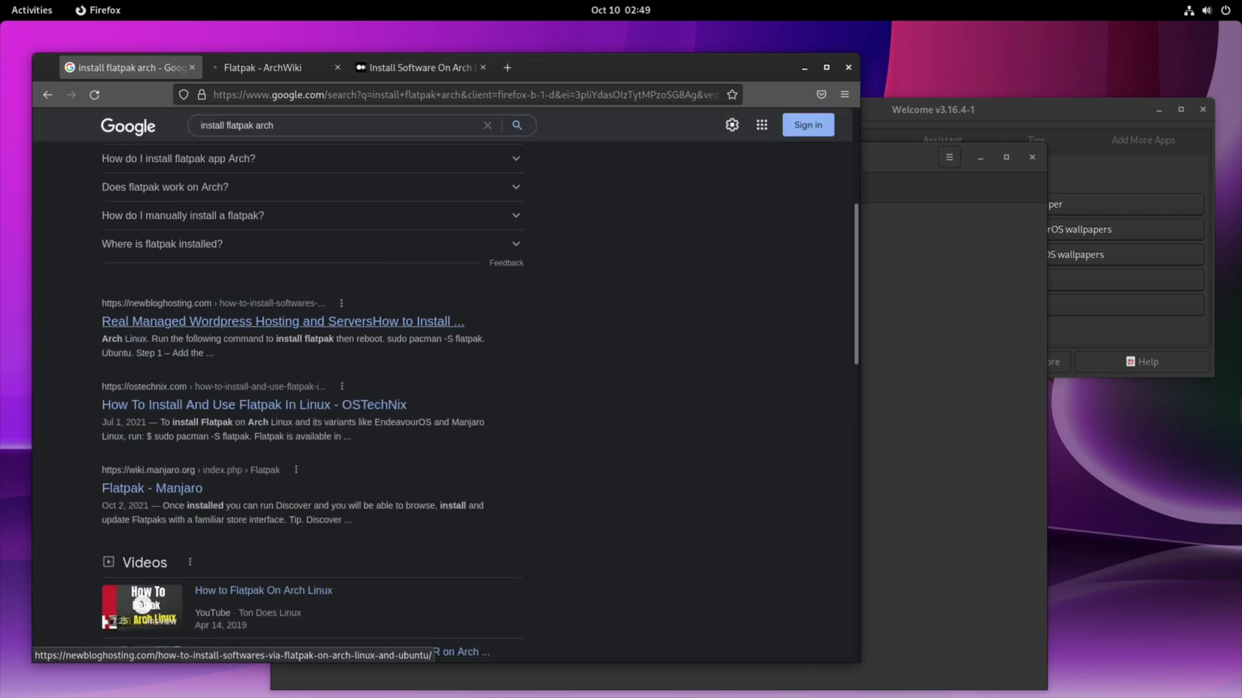
pyautogui.scroll(5, 194, 323)
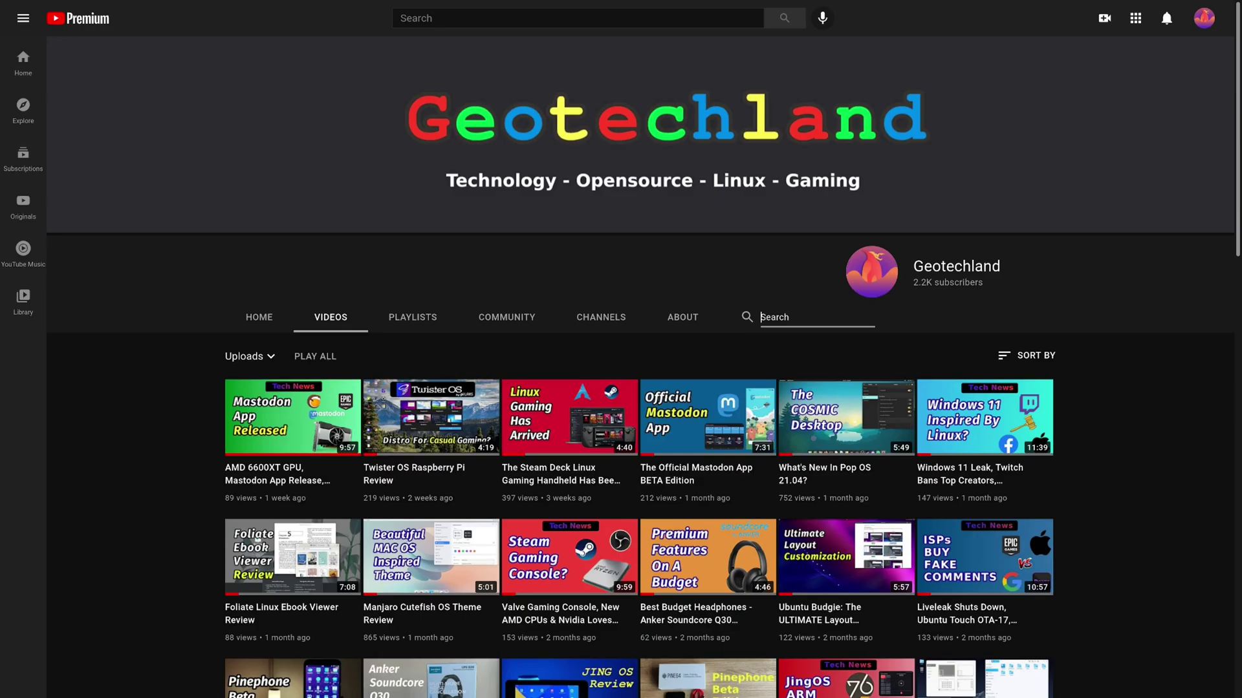